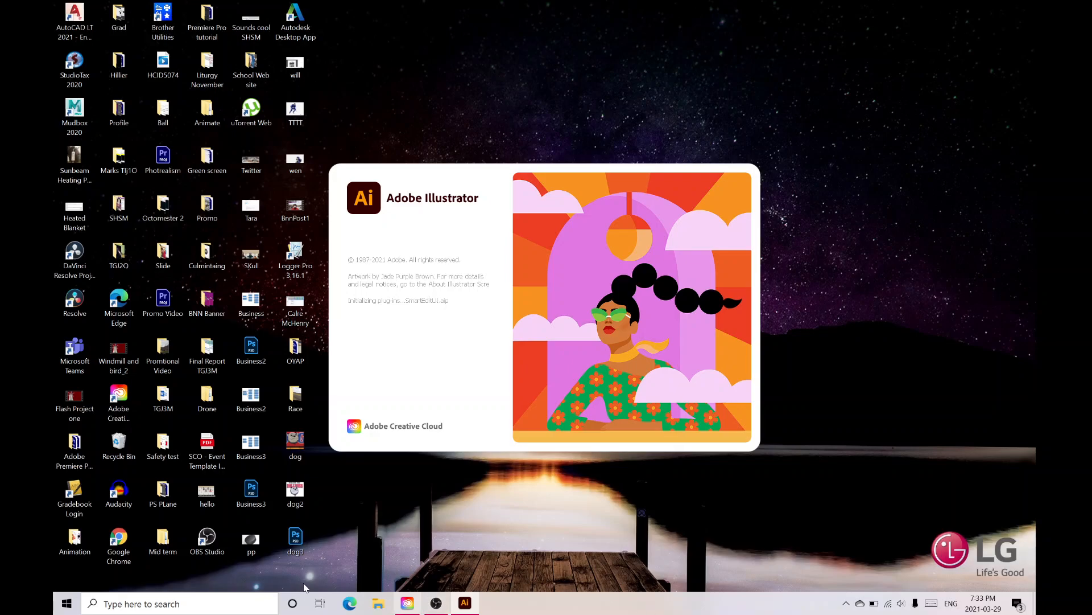
# Step: Find Google Chrome with the Windows search and launch it
pyautogui.click(254, 604)
pyautogui.write('CHROM')
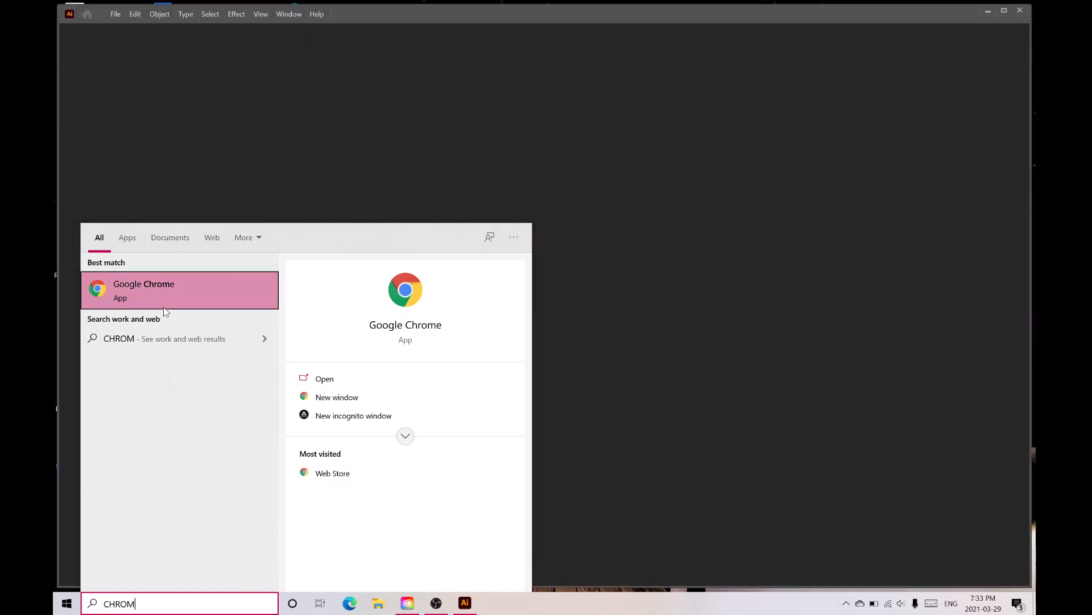
pyautogui.click(163, 296)
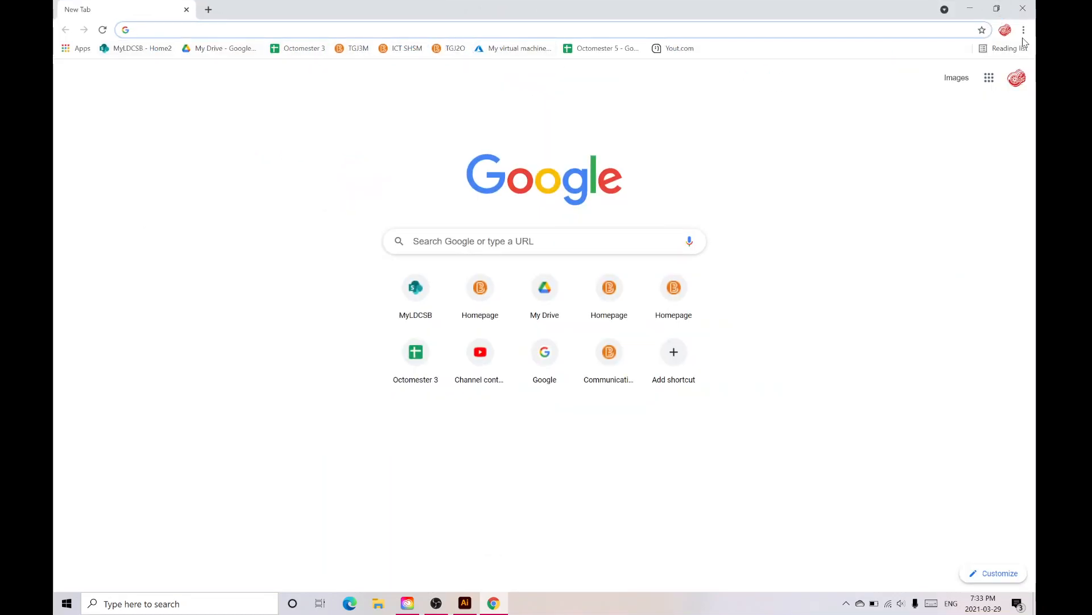
# Step: Go to the MyLDCSB home page, open the Outlook mailbox from there and select the "SAB tech" message in the inbox
pyautogui.click(131, 53)
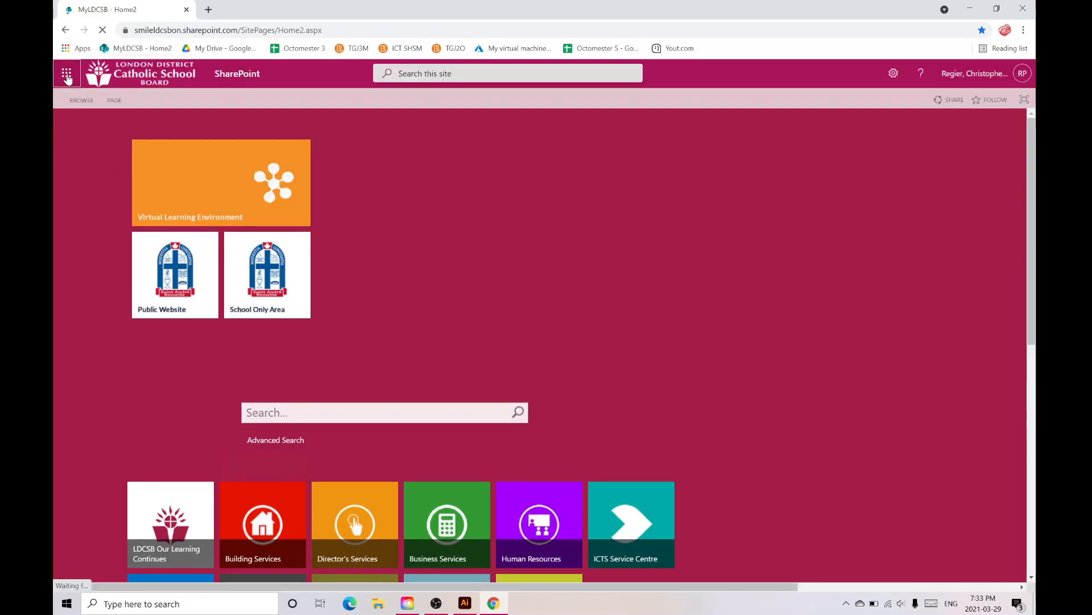
pyautogui.click(66, 78)
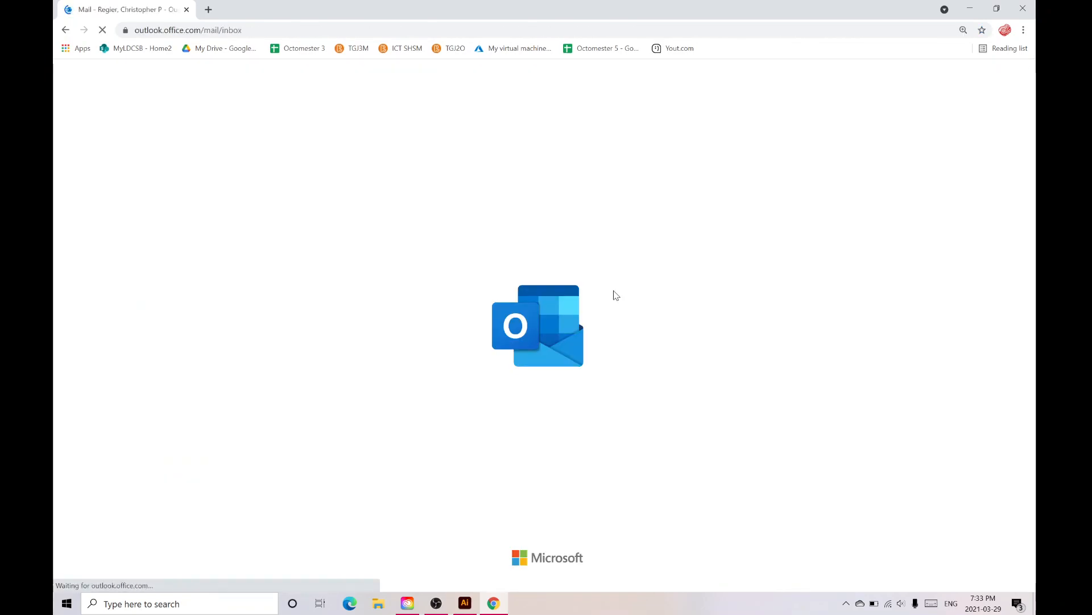
pyautogui.click(320, 198)
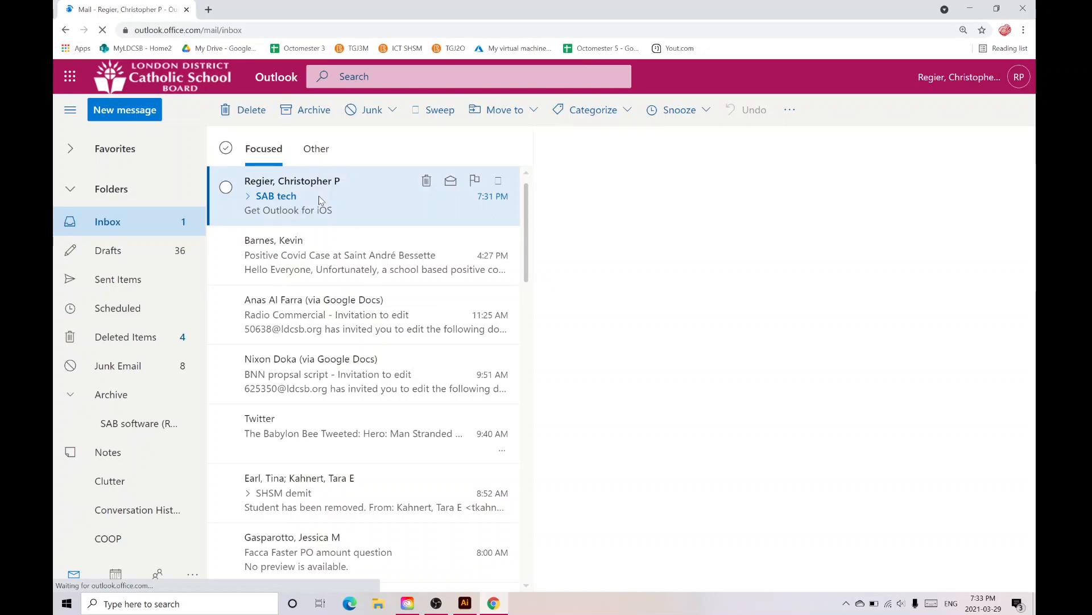
# Step: Search Google for "sab bulldog" in a new browser tab and show the image results
pyautogui.click(208, 10)
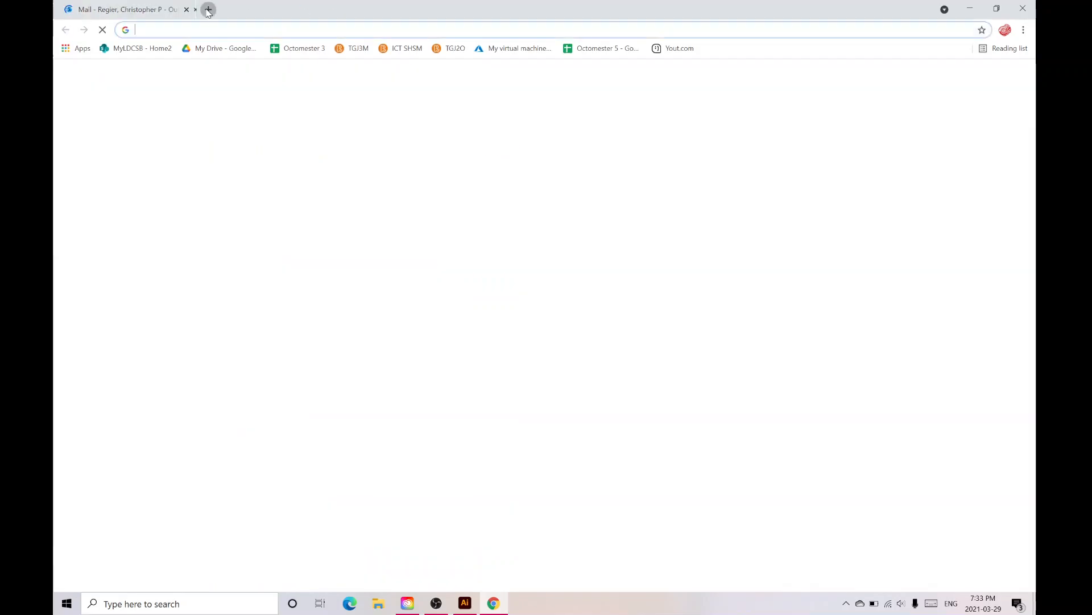
pyautogui.click(234, 30)
pyautogui.write('SAB')
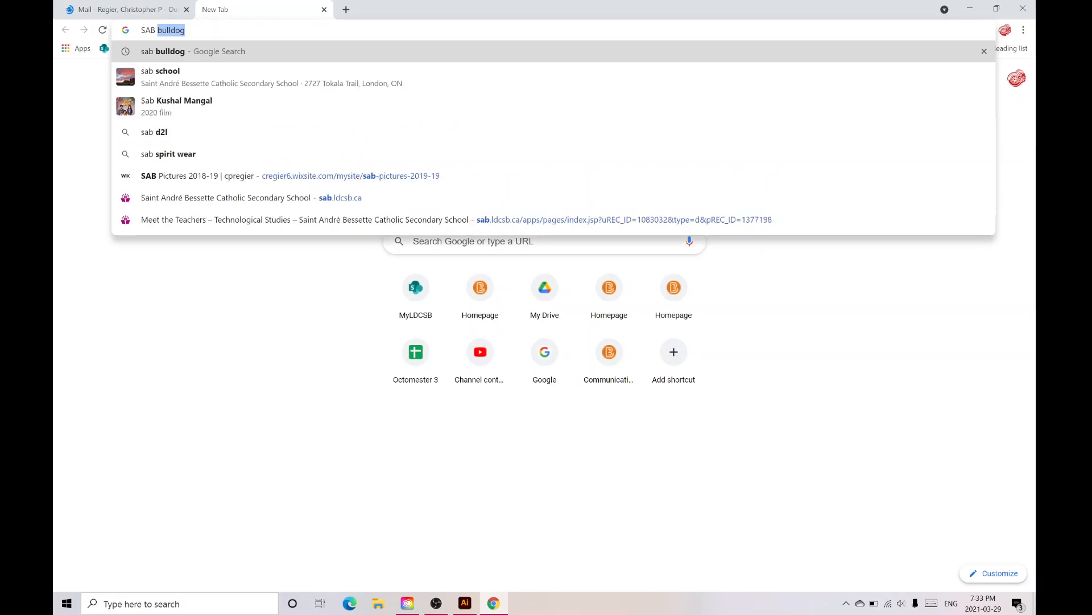
pyautogui.press('Return')
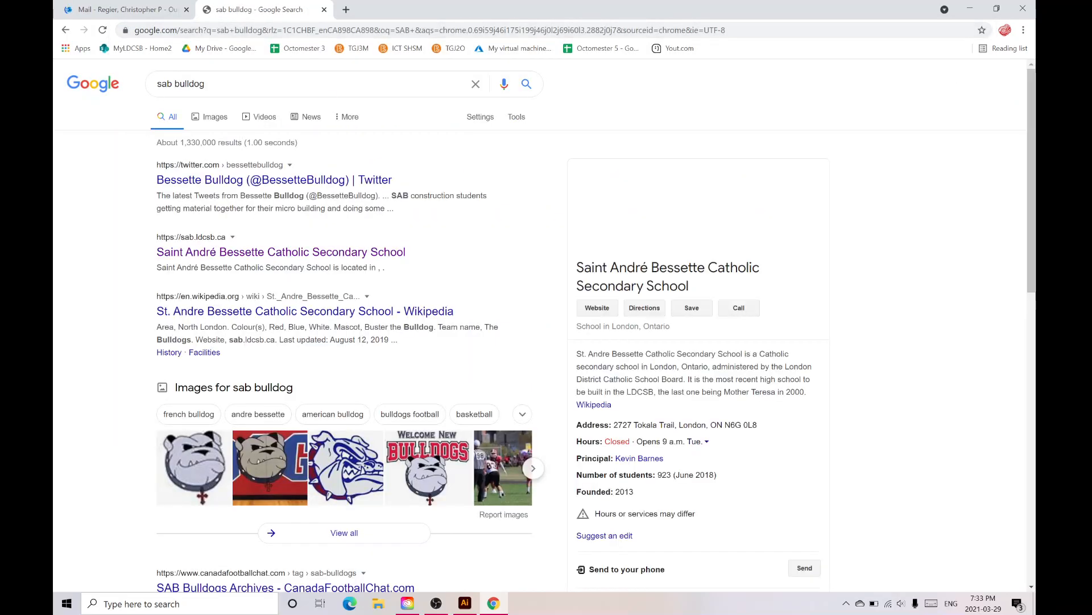
pyautogui.click(200, 122)
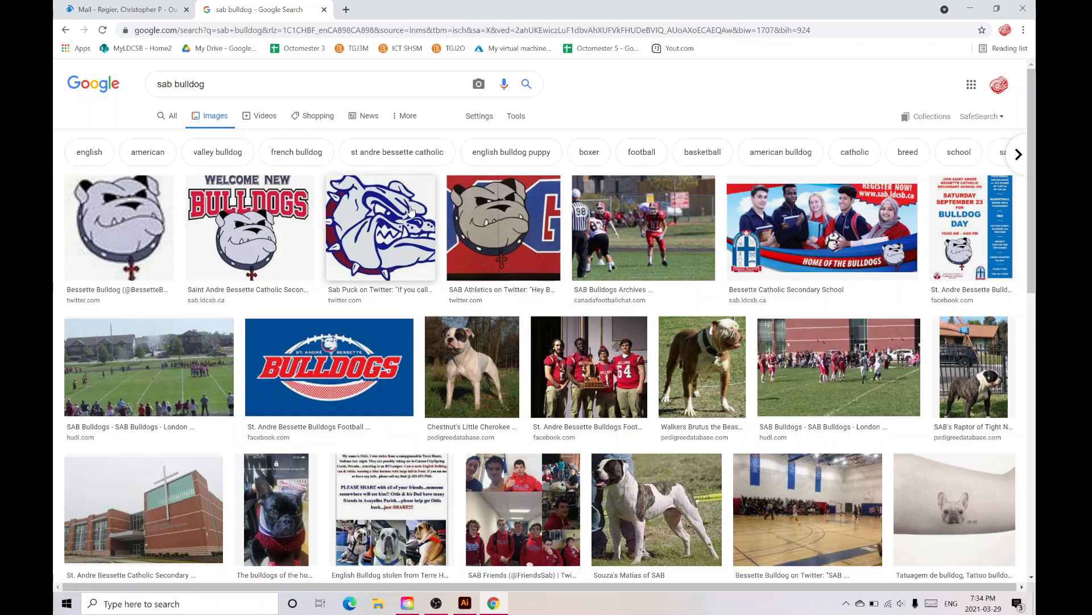
# Step: Preview the Bessette Bulldog Twitter image and look through the other image results for a better bulldog logo
pyautogui.click(127, 204)
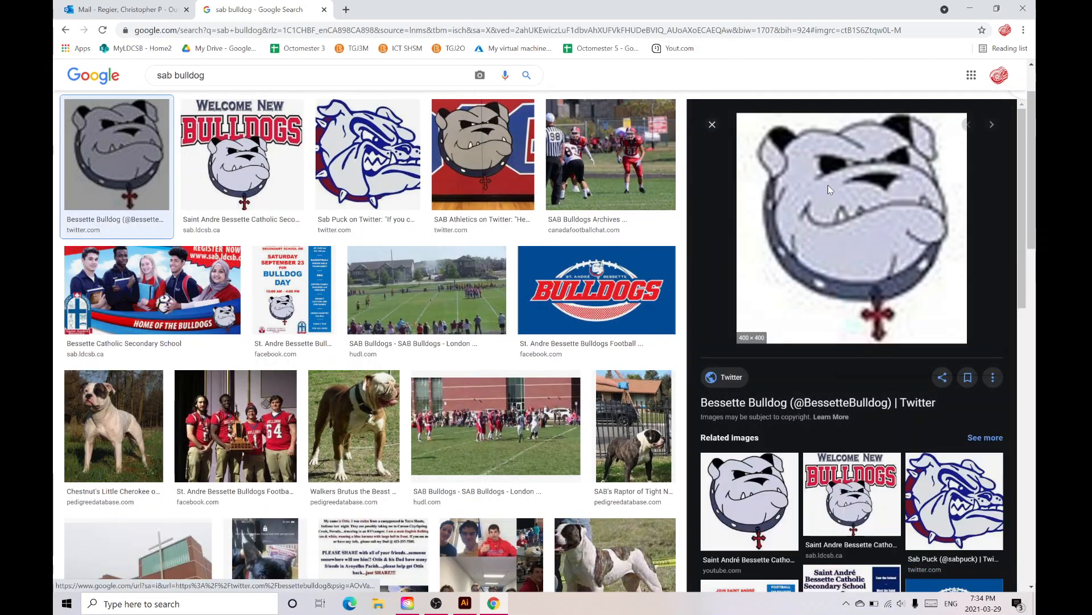
pyautogui.rightClick(829, 190)
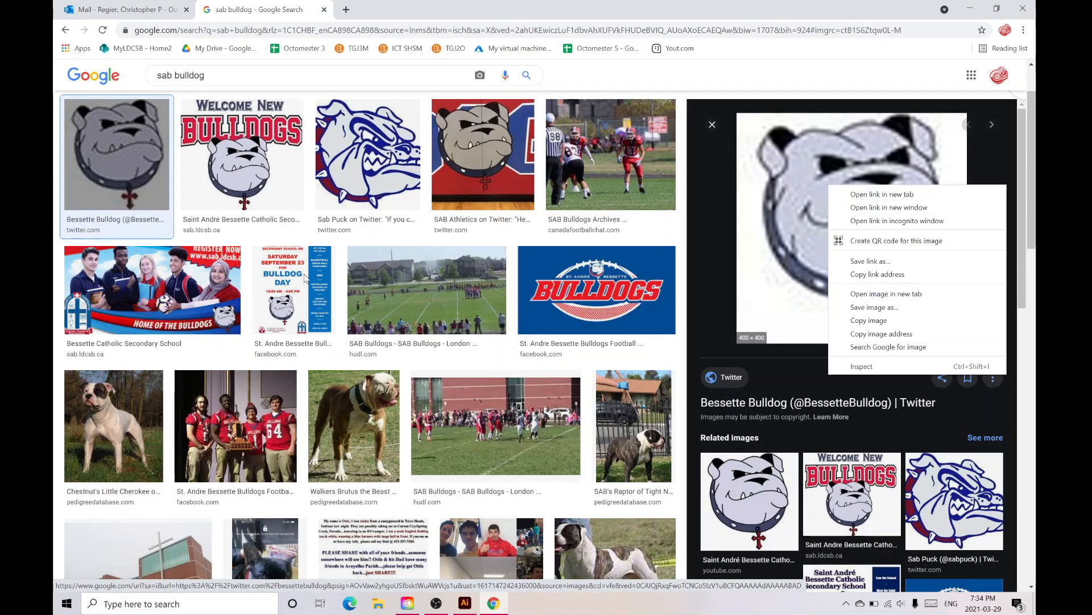
pyautogui.click(295, 90)
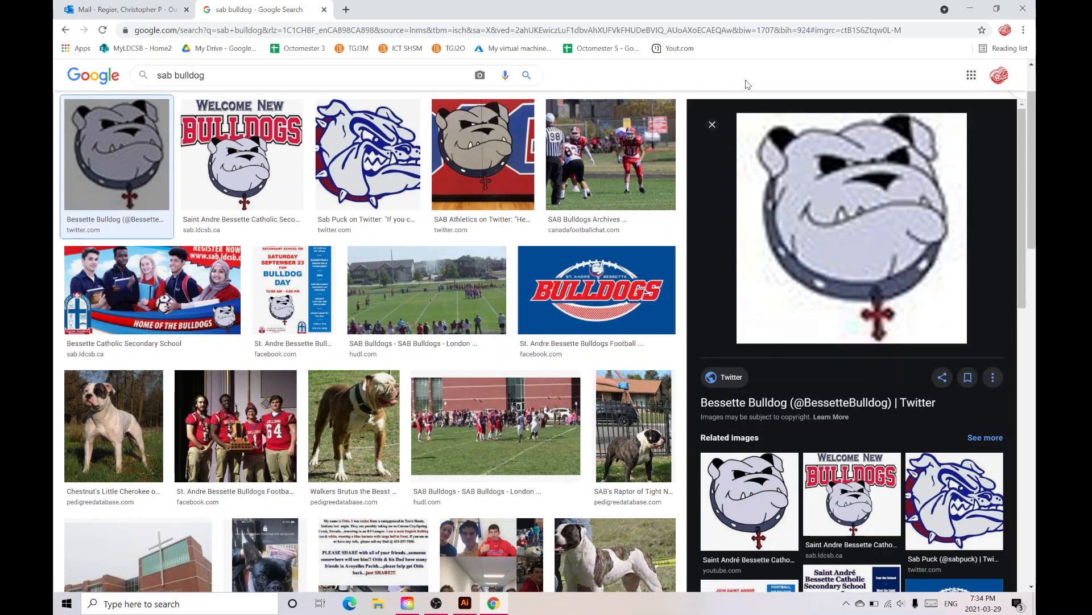
pyautogui.scroll(-4, 494, 302)
pyautogui.scroll(-6, 494, 302)
pyautogui.scroll(6, 494, 302)
pyautogui.scroll(-6, 495, 302)
pyautogui.scroll(10, 495, 301)
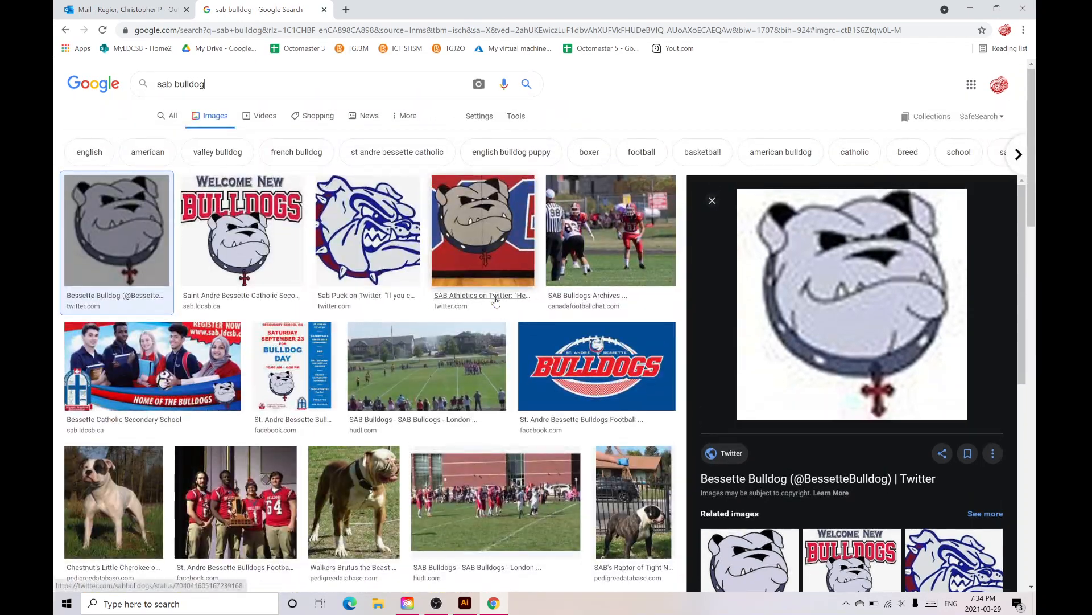
# Step: Preview the "Welcome New Bulldogs" image, open the related bulldog head image from YouTube and copy it to the clipboard
pyautogui.click(258, 231)
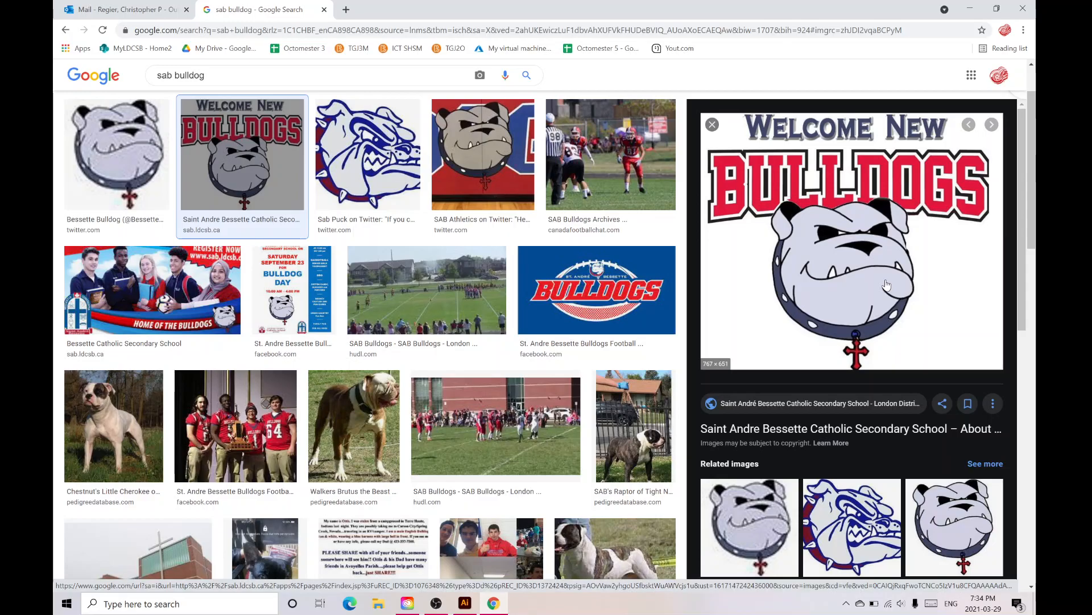
pyautogui.click(954, 529)
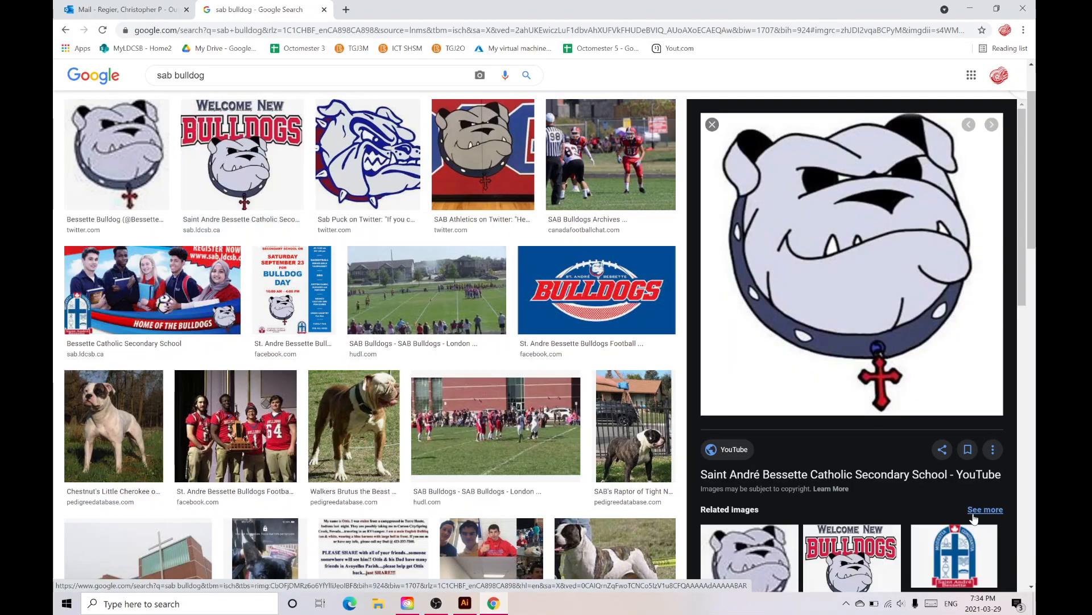
pyautogui.rightClick(856, 221)
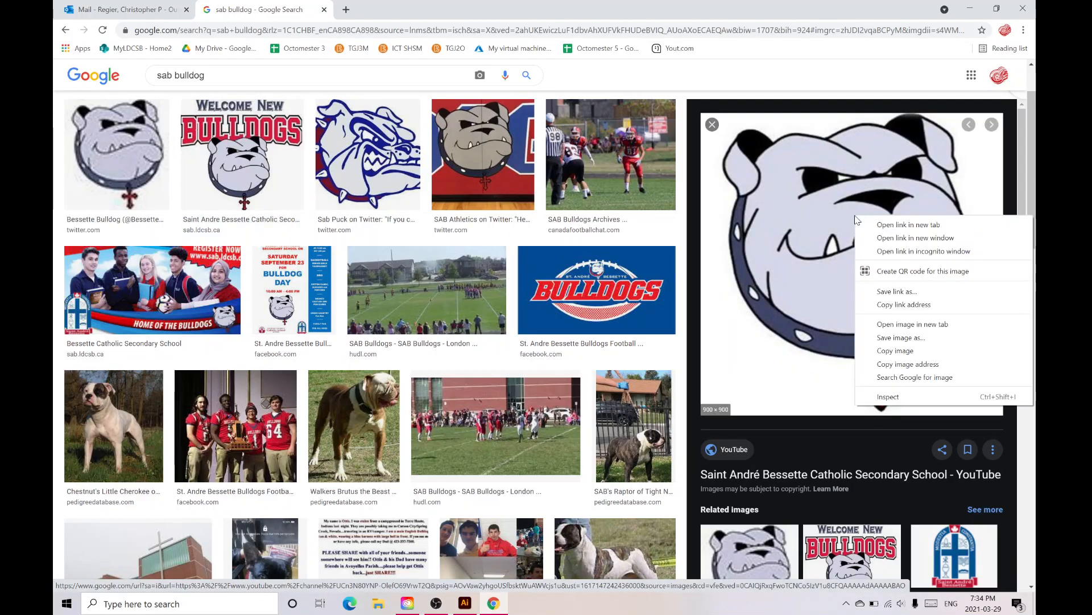
pyautogui.click(921, 349)
# Step: Switch to Illustrator and create a new 1000 x 1000 px CMYK document named "sab TECH"
pyautogui.click(465, 602)
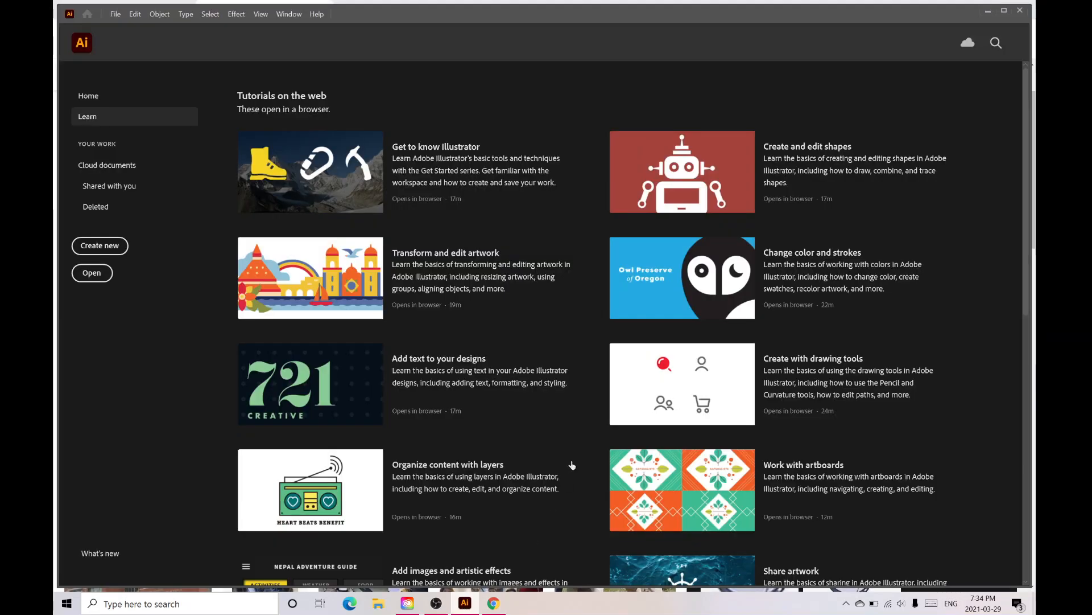
pyautogui.click(105, 246)
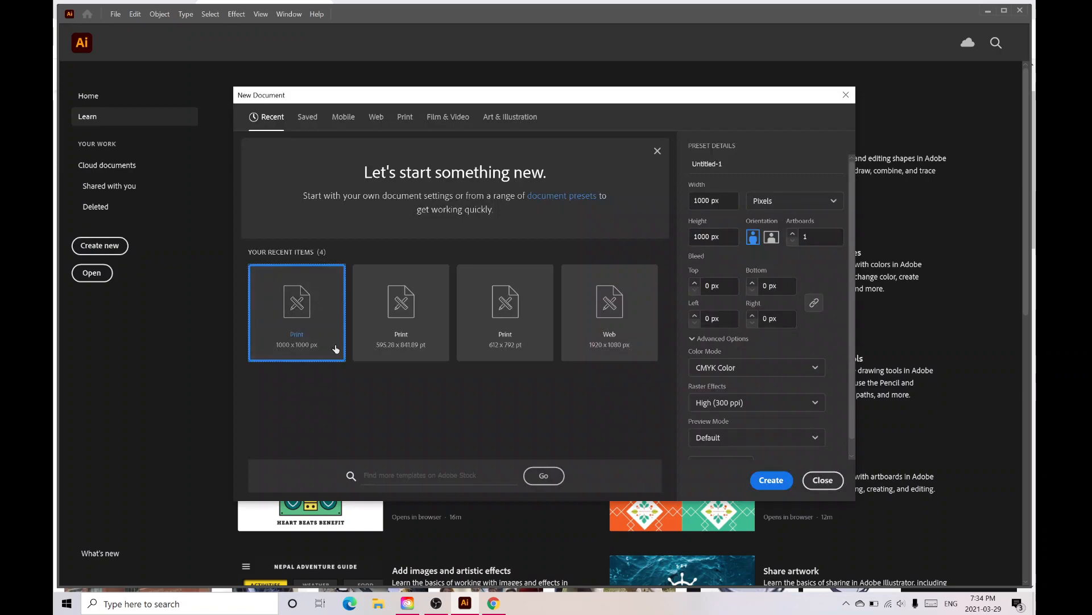
pyautogui.click(736, 164)
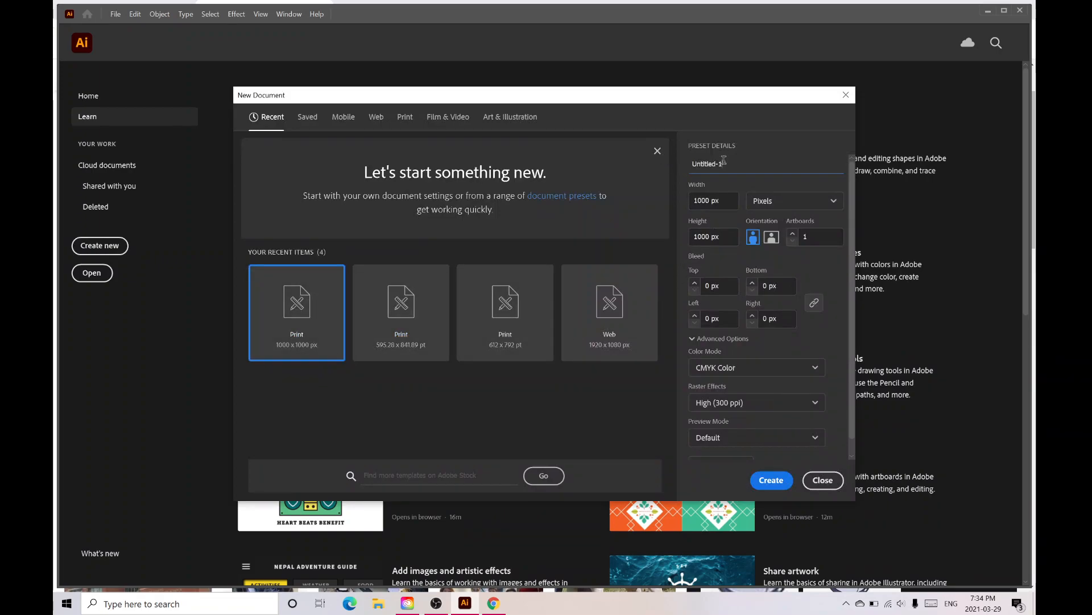
pyautogui.press('BackSpace')
pyautogui.press('BackSpace')
pyautogui.press('BackSpace')
pyautogui.press('BackSpace')
pyautogui.press('BackSpace')
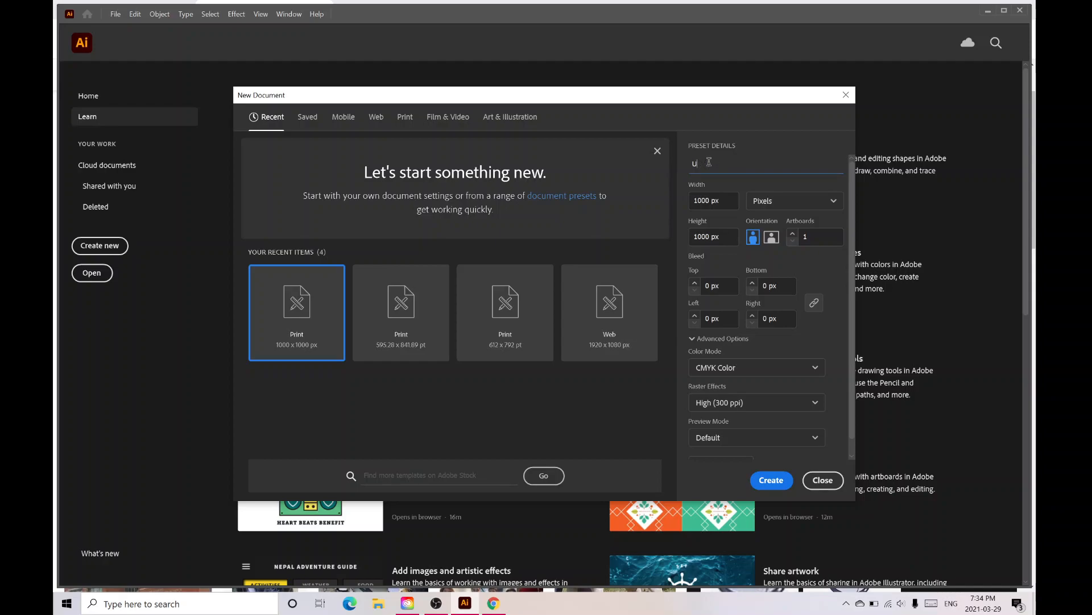
pyautogui.press('BackSpace')
pyautogui.press('BackSpace')
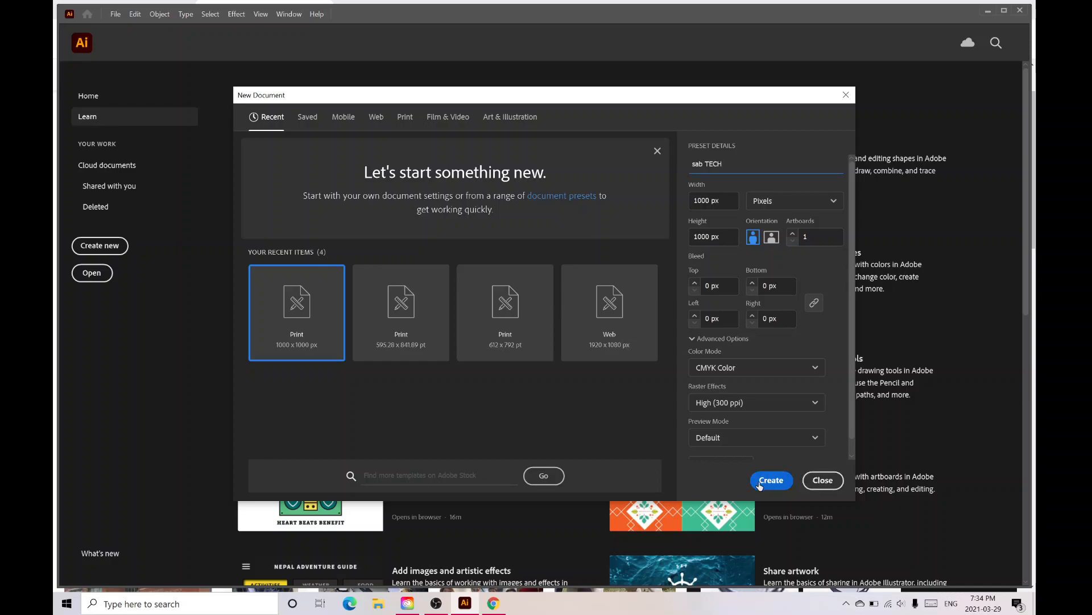
pyautogui.click(759, 482)
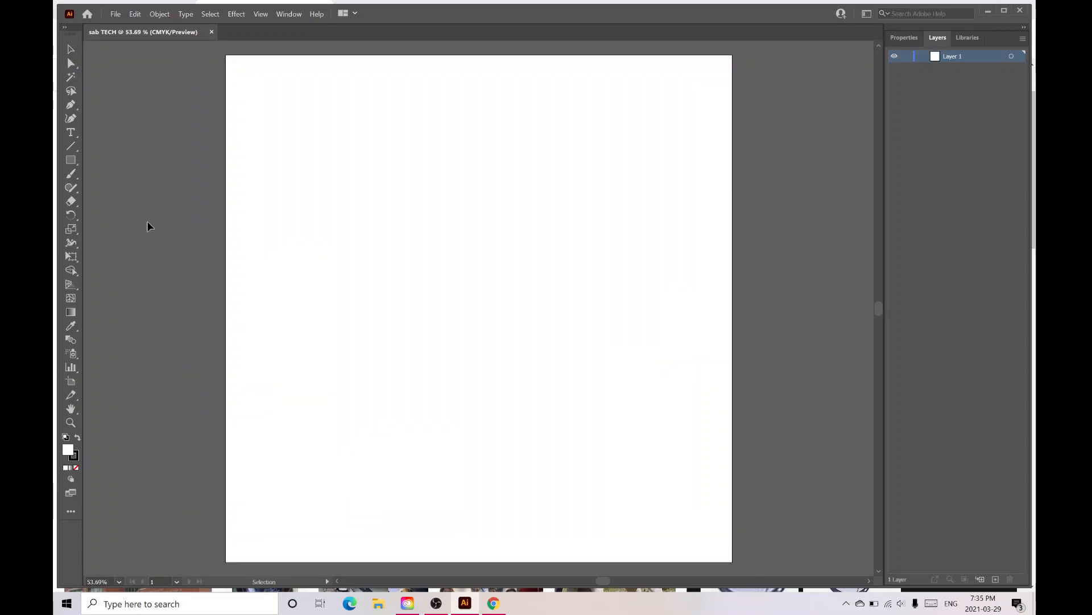
# Step: Try out the Star tool with a large five-pointed star on the artboard and undo it
pyautogui.click(70, 160)
pyautogui.click(98, 216)
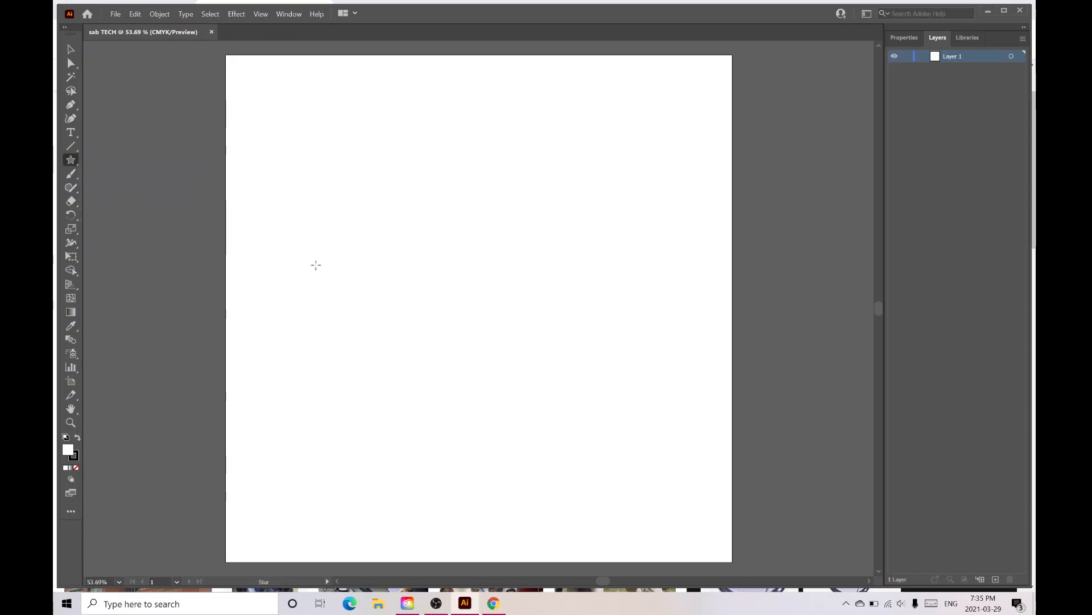
pyautogui.moveTo(486, 264); pyautogui.dragTo(624, 372)
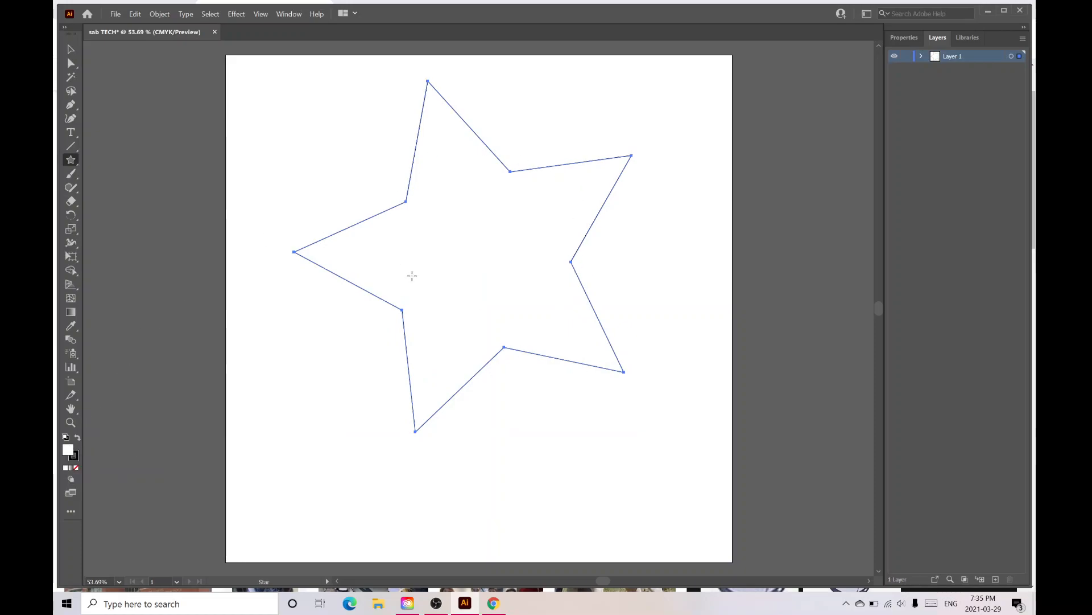
pyautogui.hotkey('ctrl', 'z')
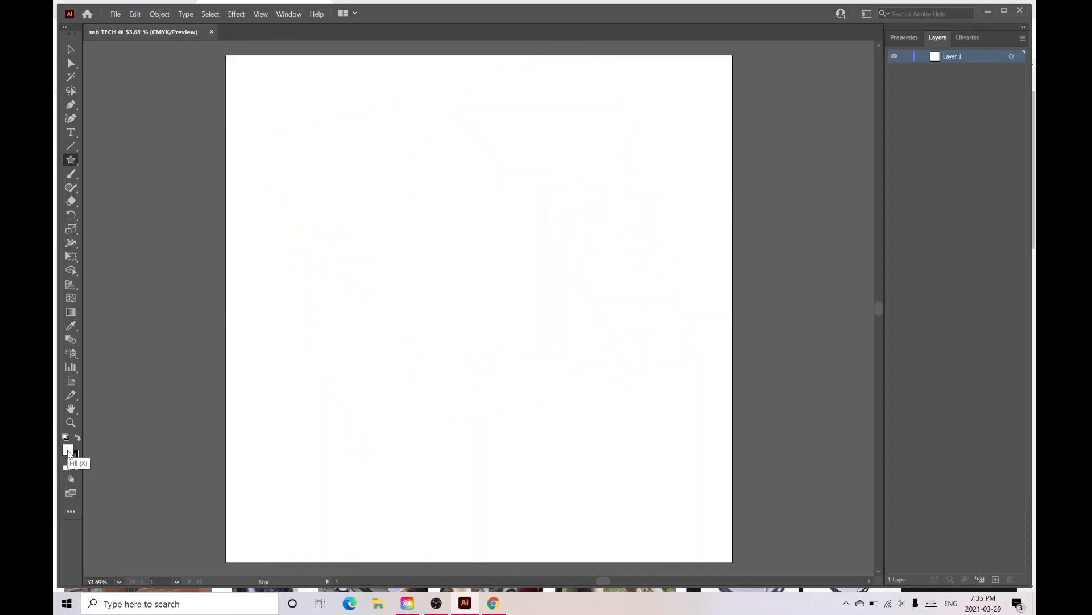
# Step: Set the fill colour to red, hex D12222
pyautogui.doubleClick(69, 453)
pyautogui.click(517, 250)
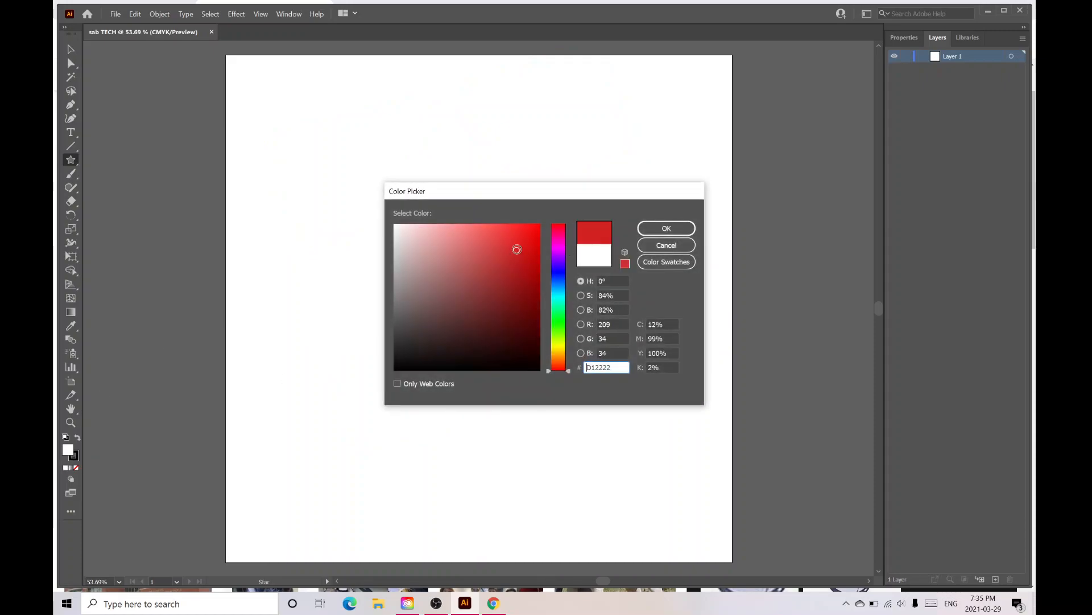
pyautogui.click(675, 234)
# Step: Draw red trial stars with the Star tool and undo them, leaving the artboard empty
pyautogui.moveTo(387, 191); pyautogui.dragTo(503, 268)
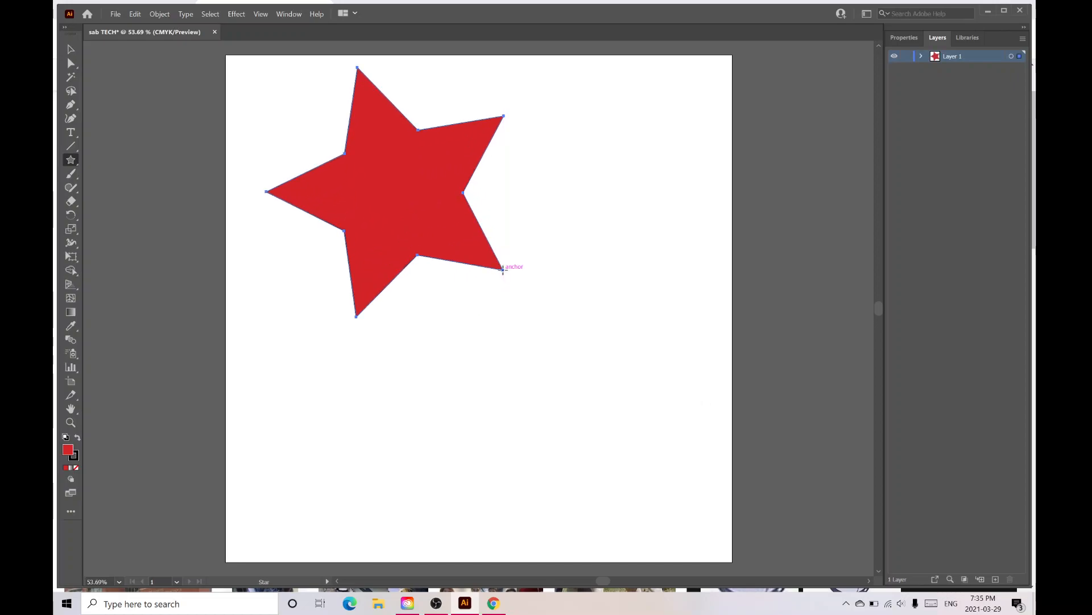
pyautogui.hotkey('ctrl', 'z')
pyautogui.moveTo(426, 222); pyautogui.dragTo(368, 236)
pyautogui.hotkey('ctrl', 'z')
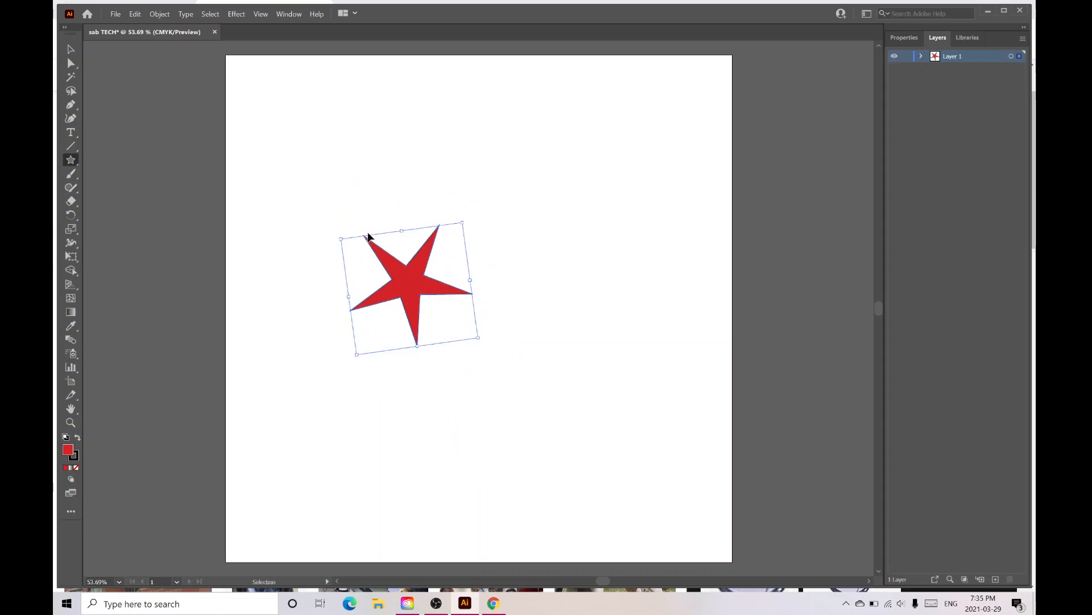
pyautogui.hotkey('ctrl', 'z')
# Step: Draw a large, nearly circular red ellipse over most of the artboard with the Ellipse tool
pyautogui.click(75, 163)
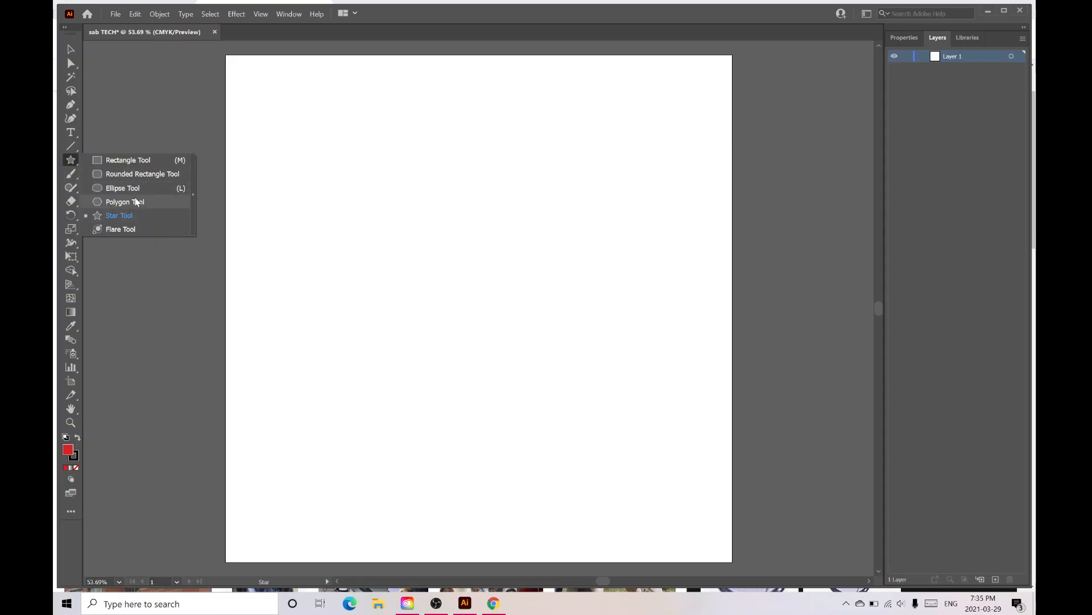
pyautogui.click(135, 188)
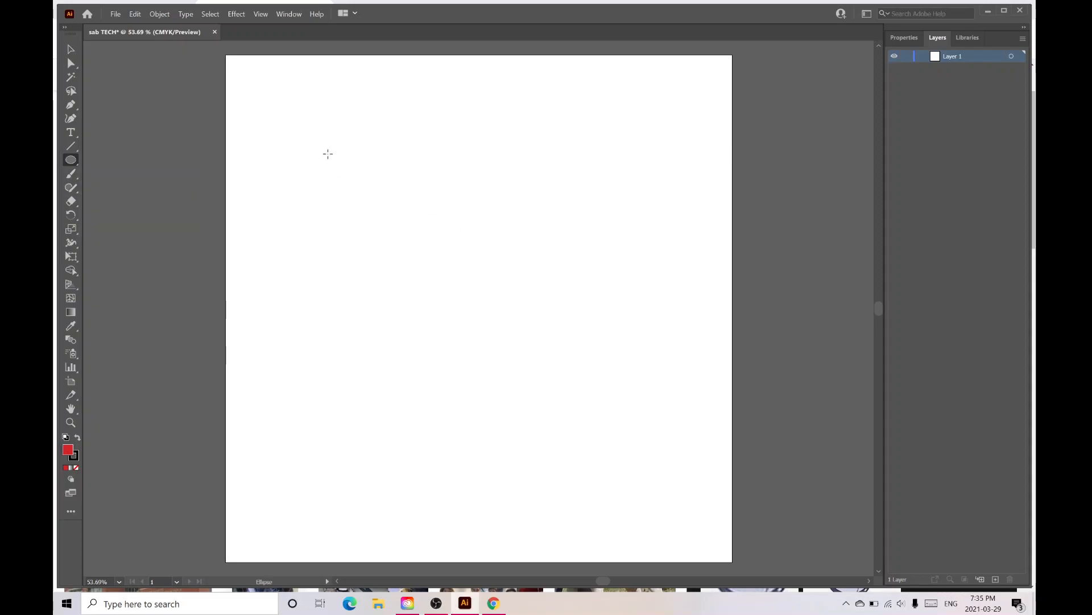
pyautogui.moveTo(301, 125); pyautogui.dragTo(710, 519)
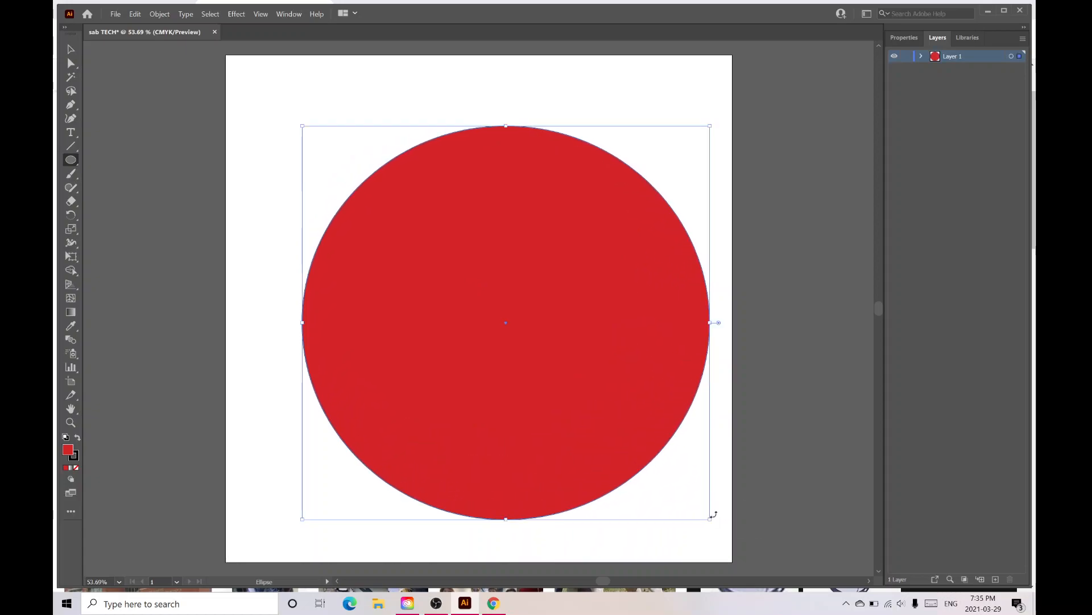
pyautogui.hotkey('ctrl', 't')
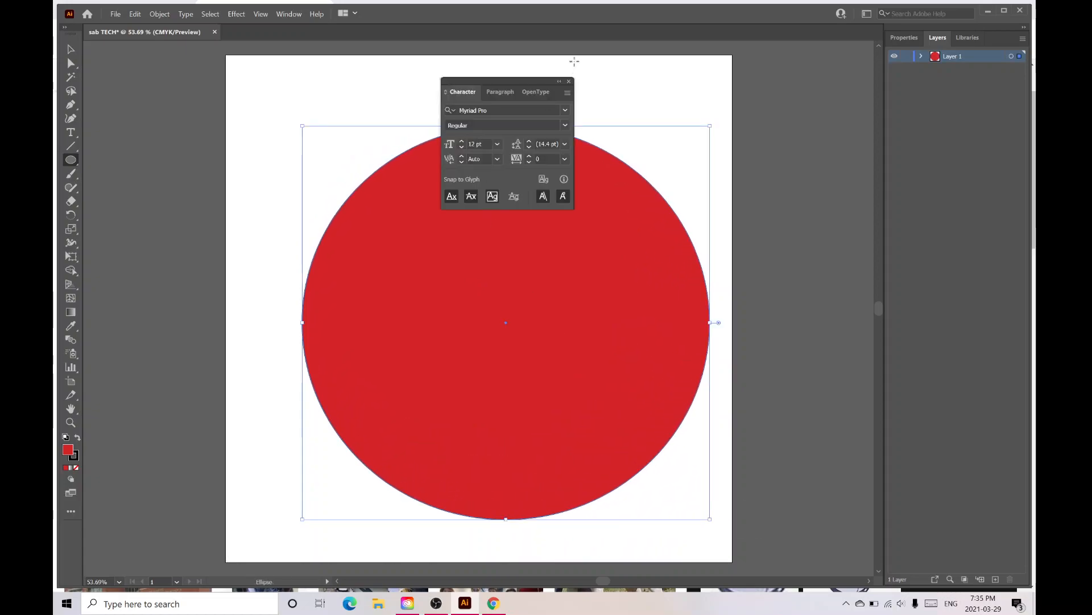
pyautogui.click(568, 81)
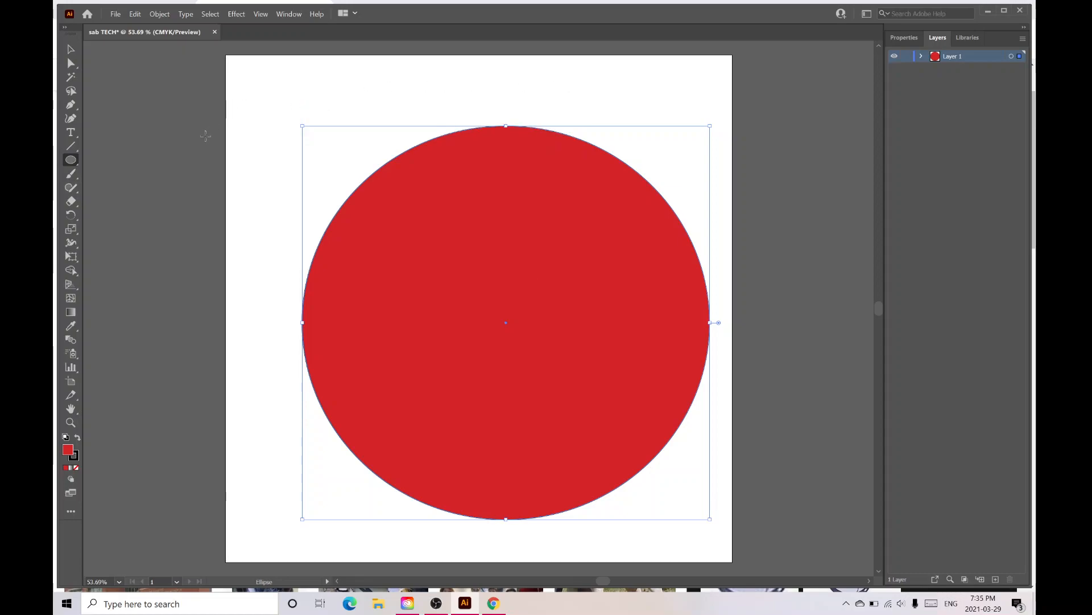
# Step: Enlarge the red ellipse slightly with the Selection tool and move it so it sits horizontally centred on the artboard
pyautogui.press('v')
pyautogui.moveTo(413, 184)
pyautogui.mouseDown()
pyautogui.moveTo(382, 157)
pyautogui.moveTo(395, 173)
pyautogui.mouseUp()
pyautogui.moveTo(273, 111); pyautogui.dragTo(240, 72)
pyautogui.moveTo(449, 184); pyautogui.dragTo(459, 190)
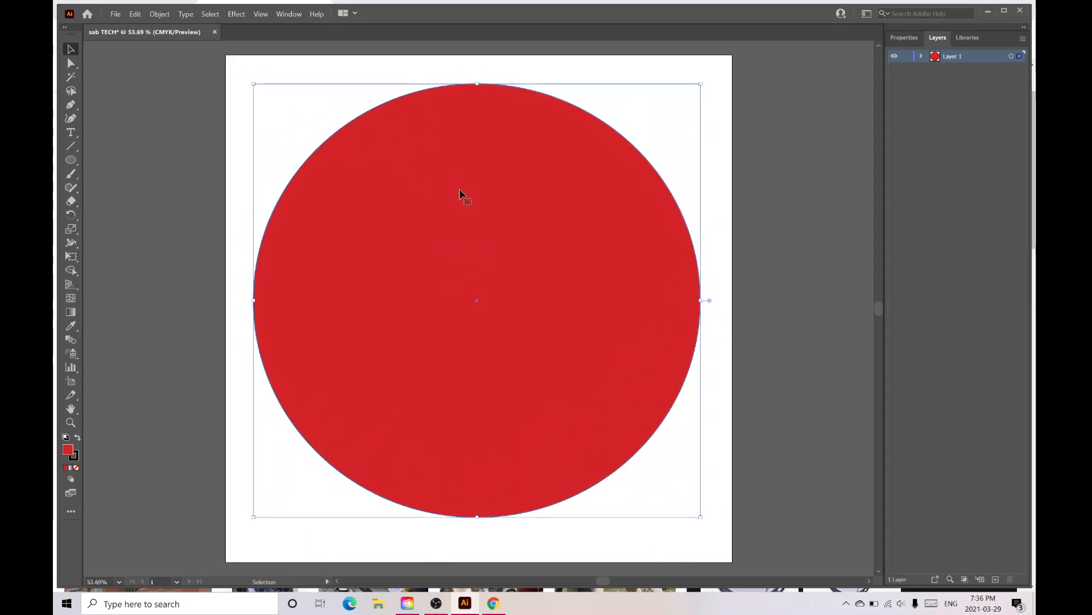
pyautogui.press('Right')
pyautogui.press('Right')
pyautogui.press('Right')
pyautogui.press('Right')
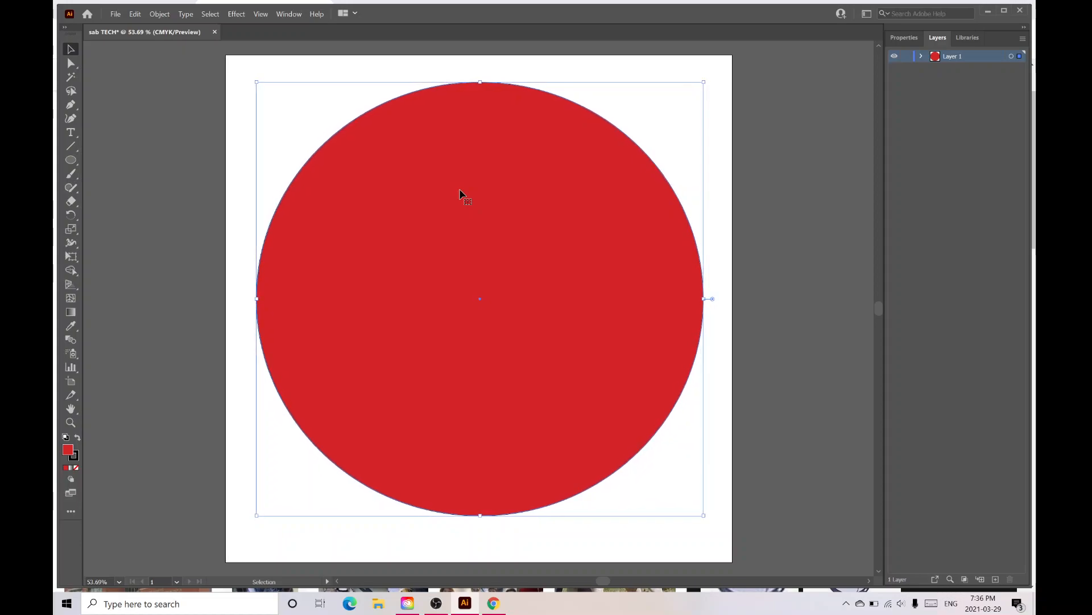
# Step: Nudge the red circle slightly leftward to fine-tune its horizontal centring on the artboard
pyautogui.press('Left')
pyautogui.press('Right')
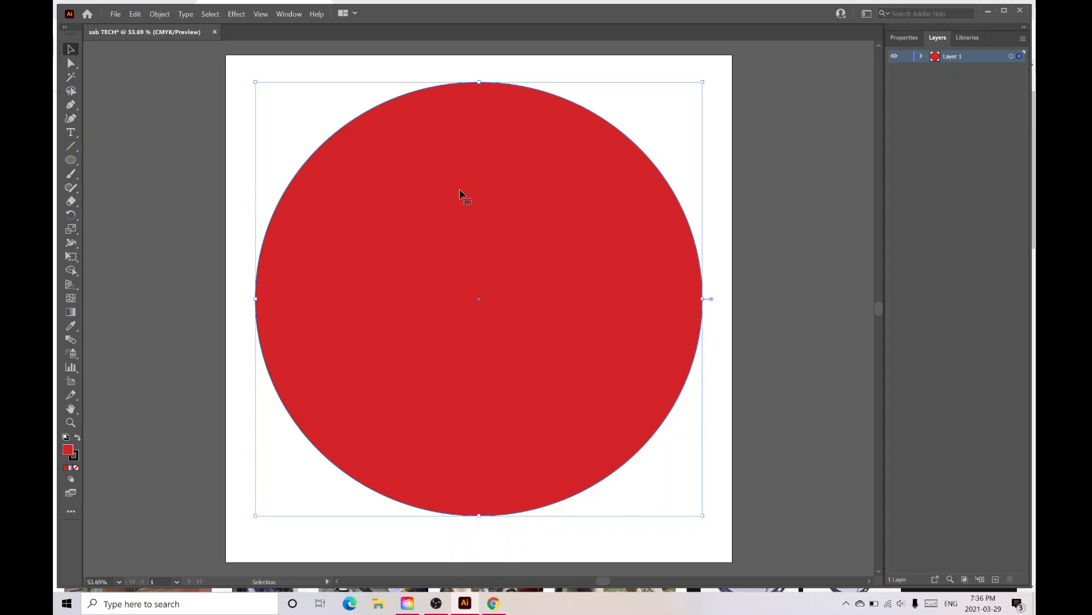
# Step: Copy the large grey bulldog image from the "sab bulldog" Google results in Chrome and paste it into the Illustrator artboard
pyautogui.click(494, 603)
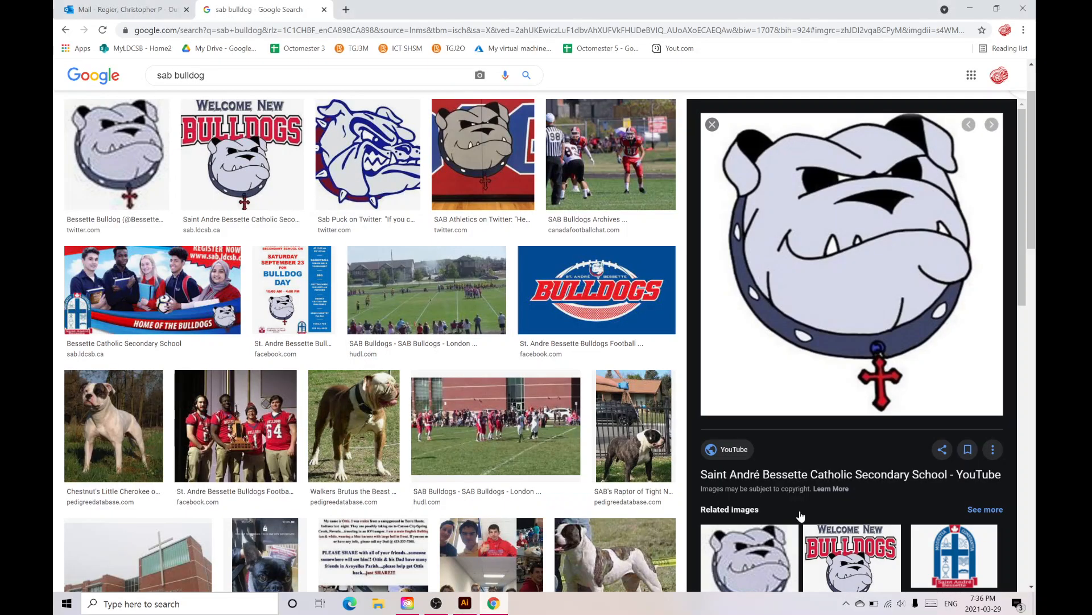
pyautogui.rightClick(834, 263)
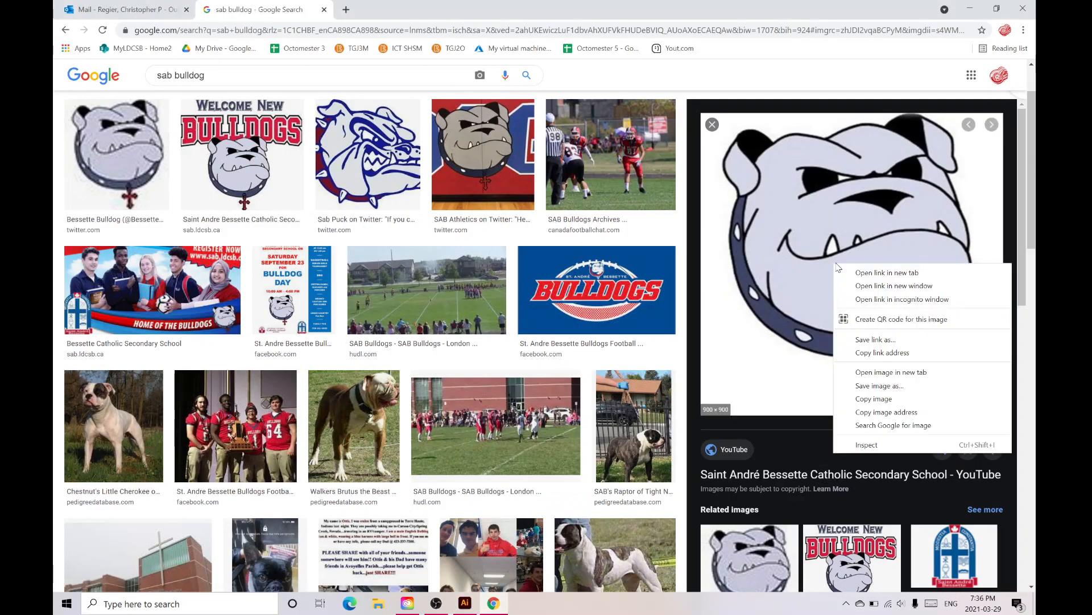
pyautogui.click(874, 399)
pyautogui.click(475, 604)
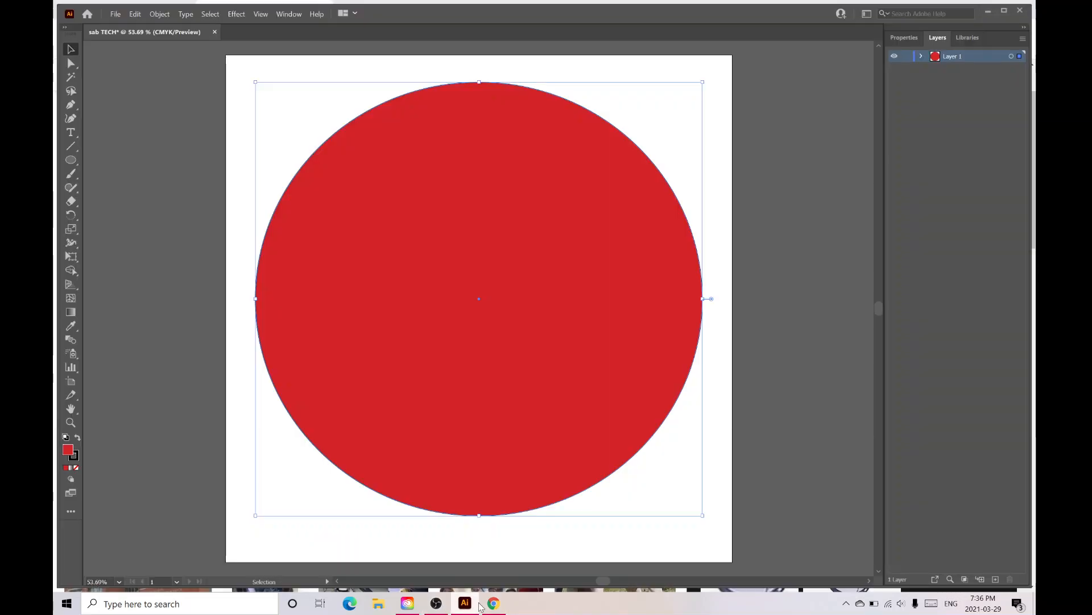
pyautogui.click(135, 14)
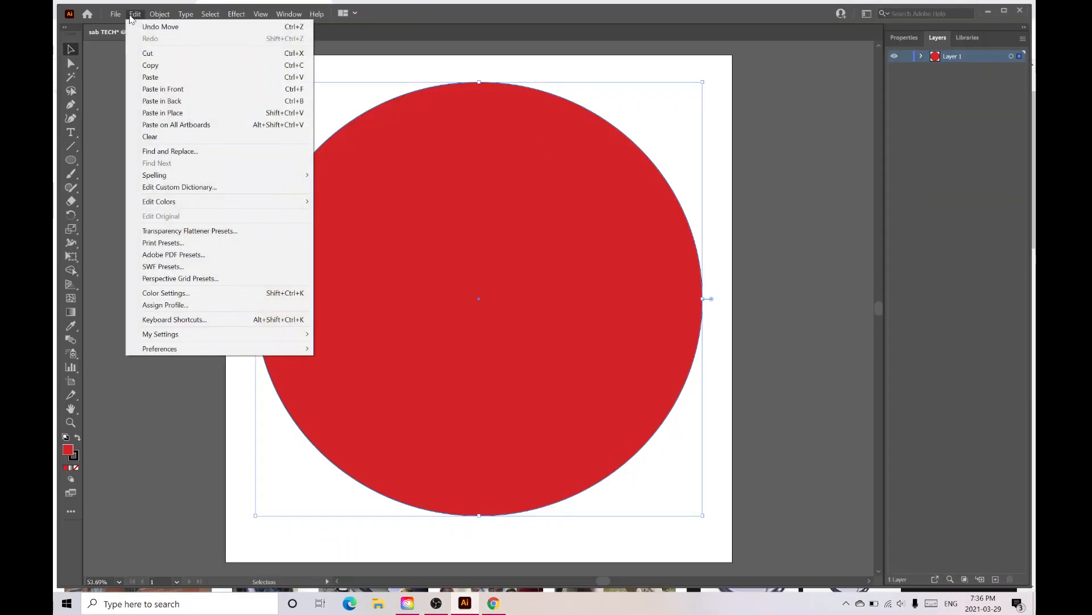
pyautogui.click(148, 78)
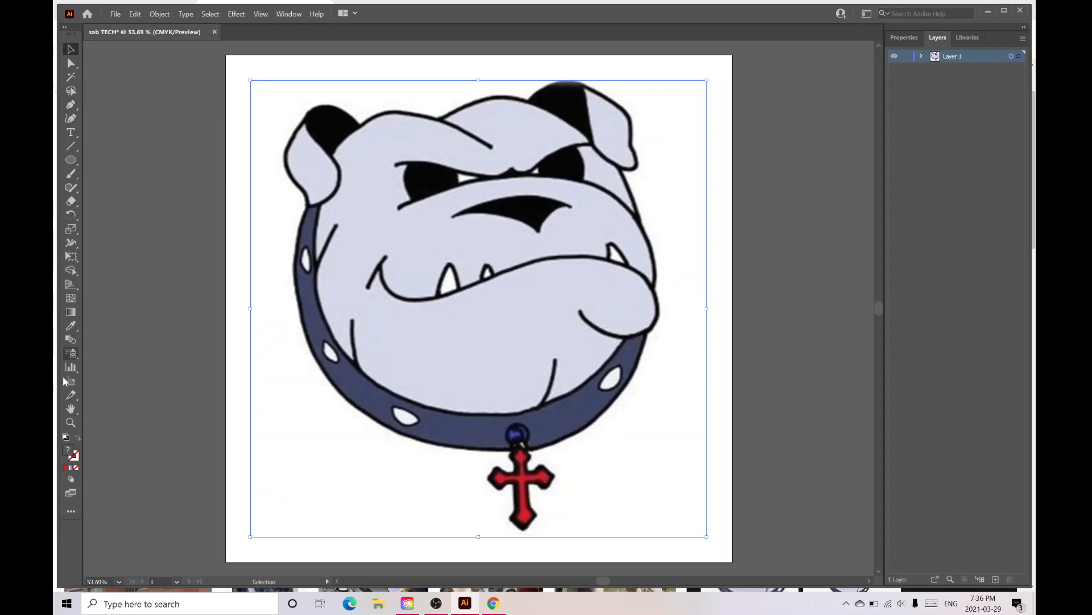
# Step: Expand Layer 1's contents and vectorise the pasted bulldog image with Image Trace, using Make and Expand
pyautogui.click(71, 422)
pyautogui.moveTo(325, 331); pyautogui.dragTo(568, 334)
pyautogui.moveTo(634, 322); pyautogui.dragTo(380, 319)
pyautogui.moveTo(582, 581); pyautogui.dragTo(597, 583)
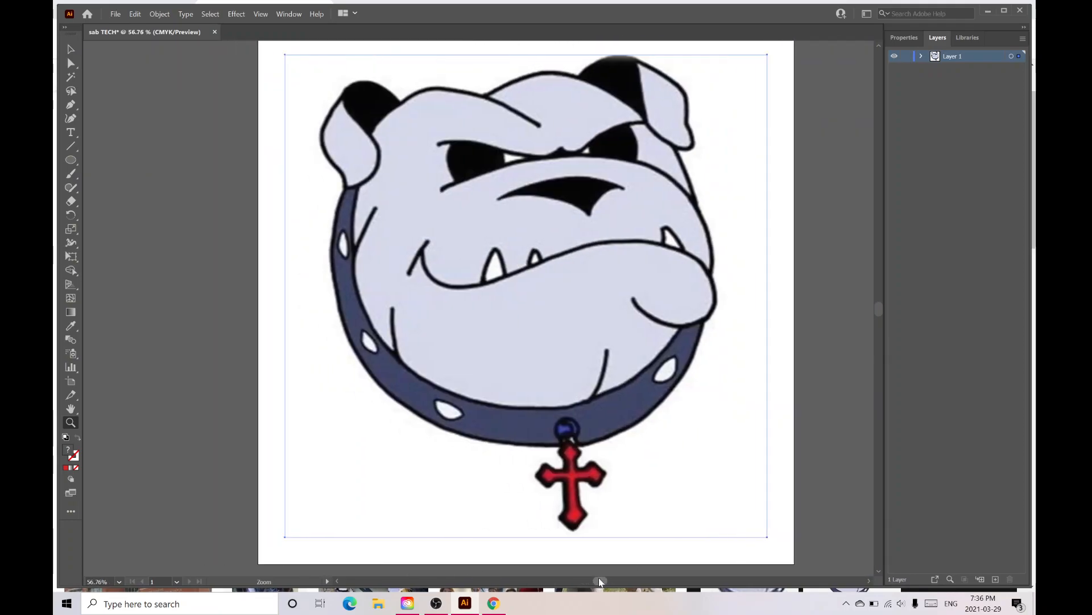
pyautogui.moveTo(879, 317); pyautogui.dragTo(880, 316)
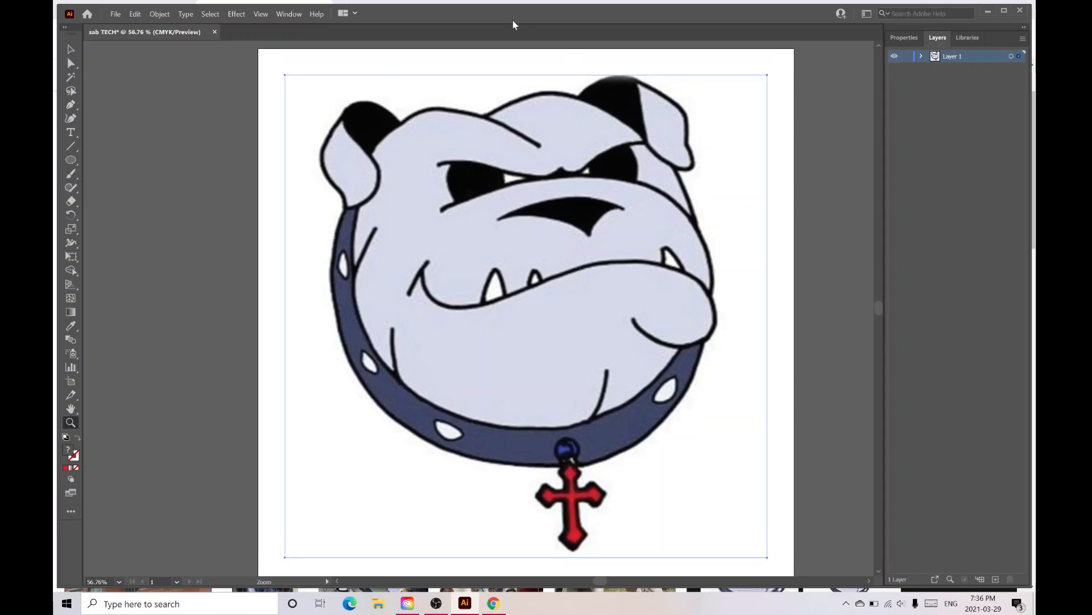
pyautogui.click(921, 56)
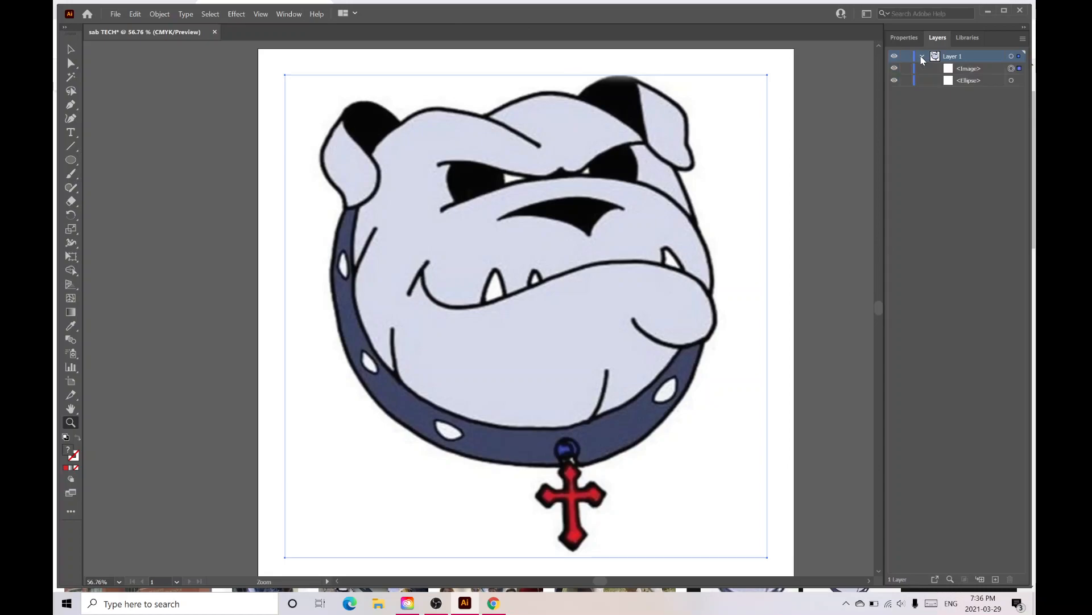
pyautogui.click(169, 16)
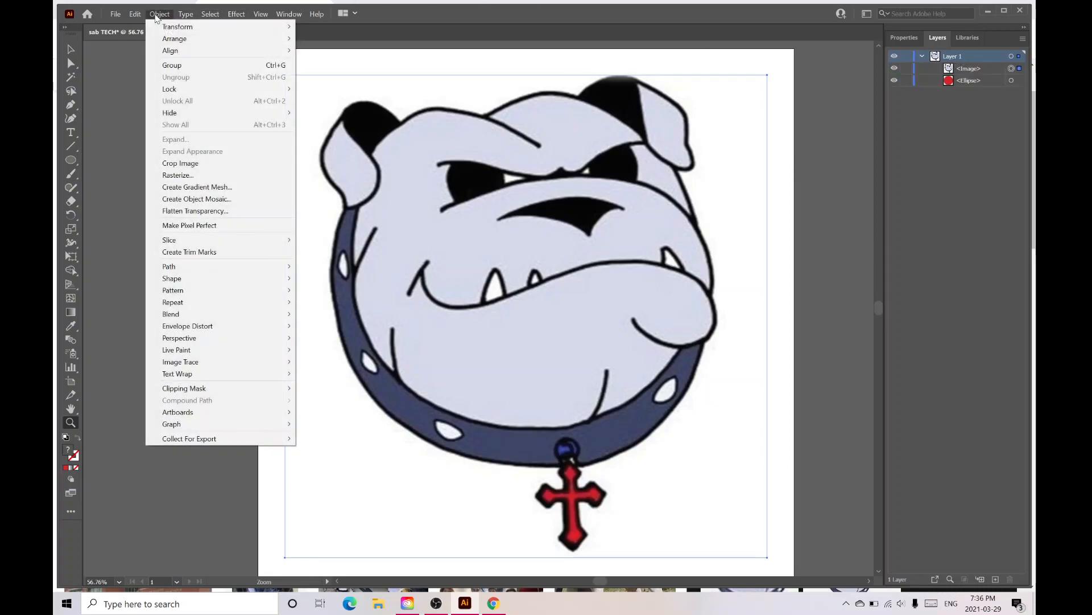
pyautogui.moveTo(188, 362)
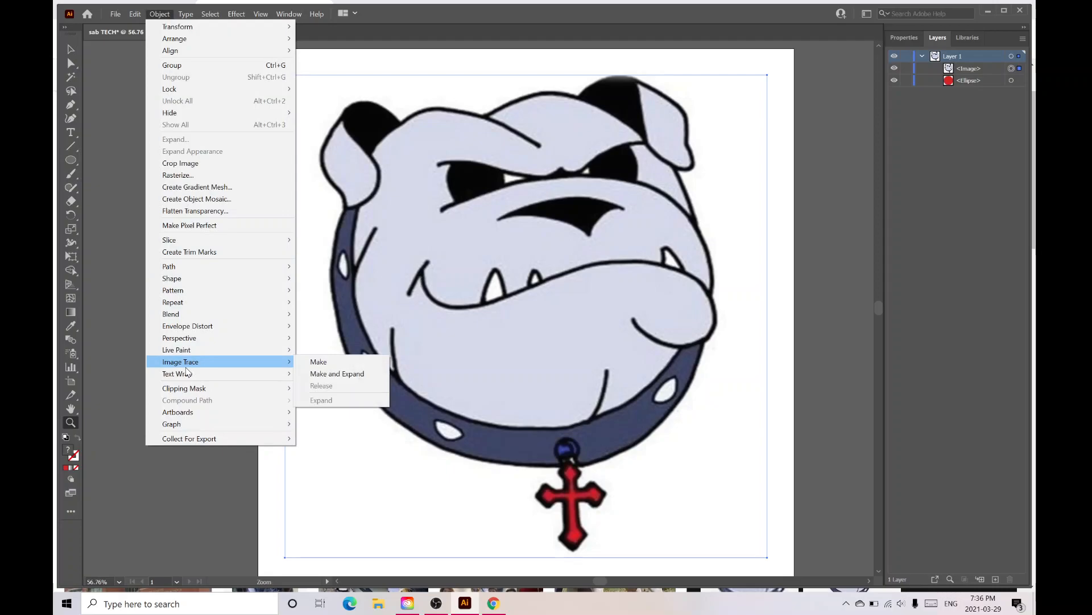
pyautogui.click(349, 373)
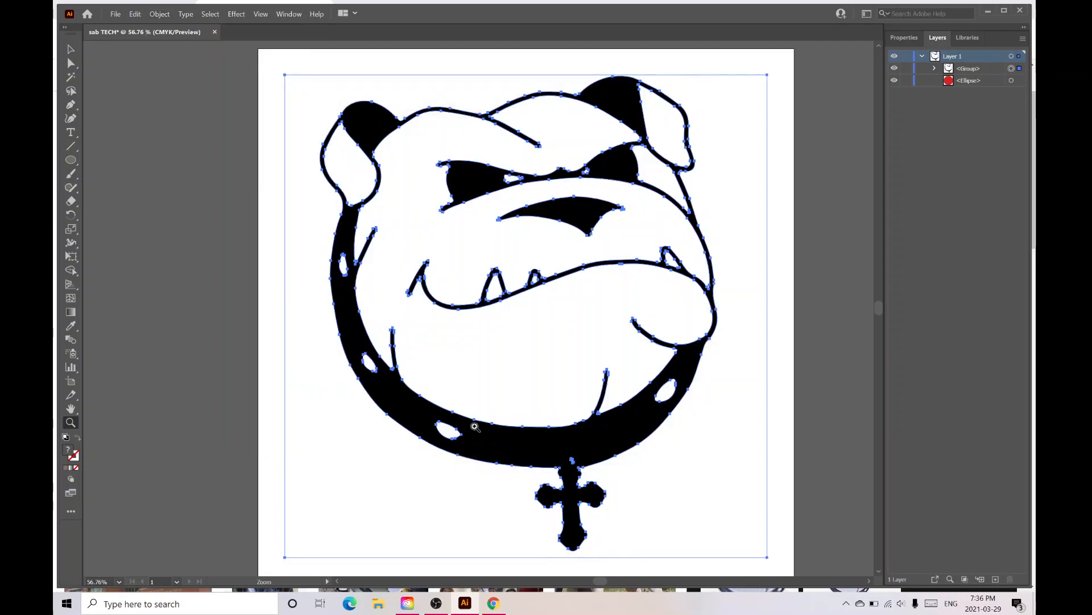
pyautogui.moveTo(495, 410); pyautogui.dragTo(690, 437)
pyautogui.moveTo(336, 493); pyautogui.dragTo(171, 427)
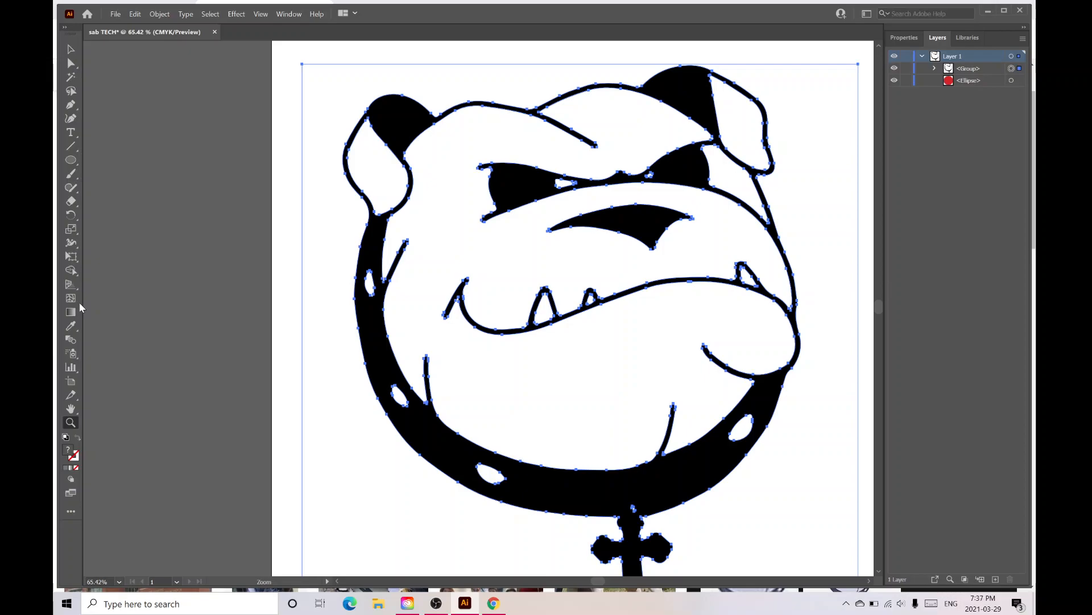
pyautogui.click(494, 603)
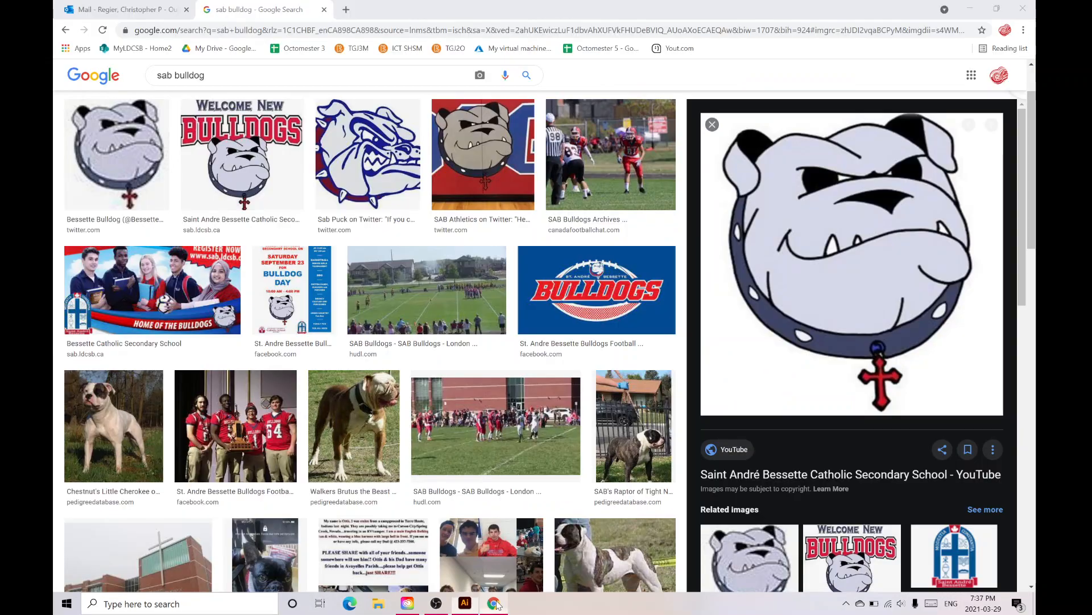
pyautogui.click(412, 605)
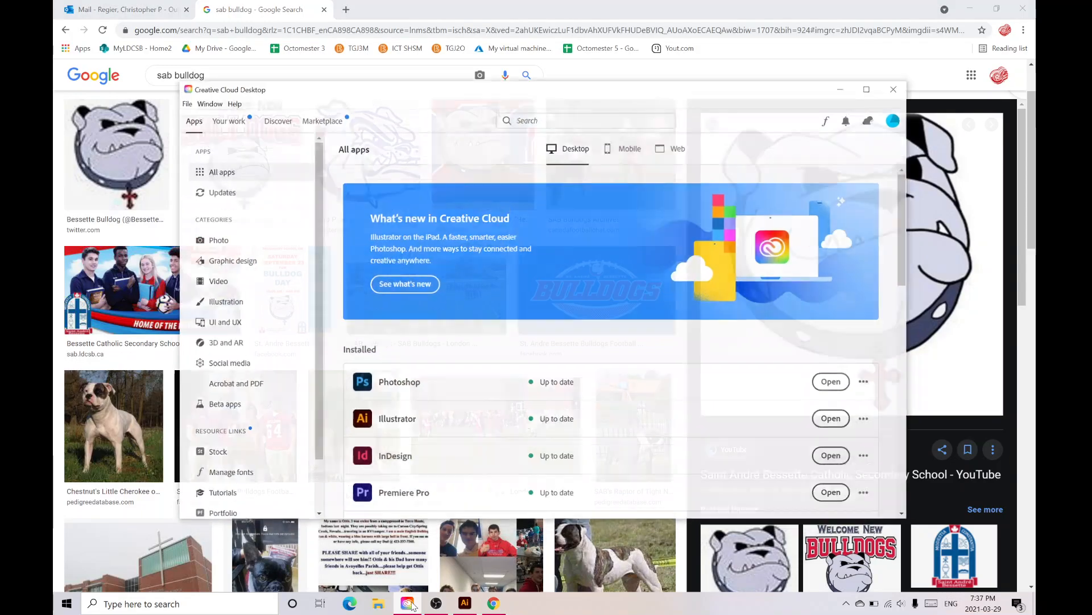
pyautogui.click(465, 604)
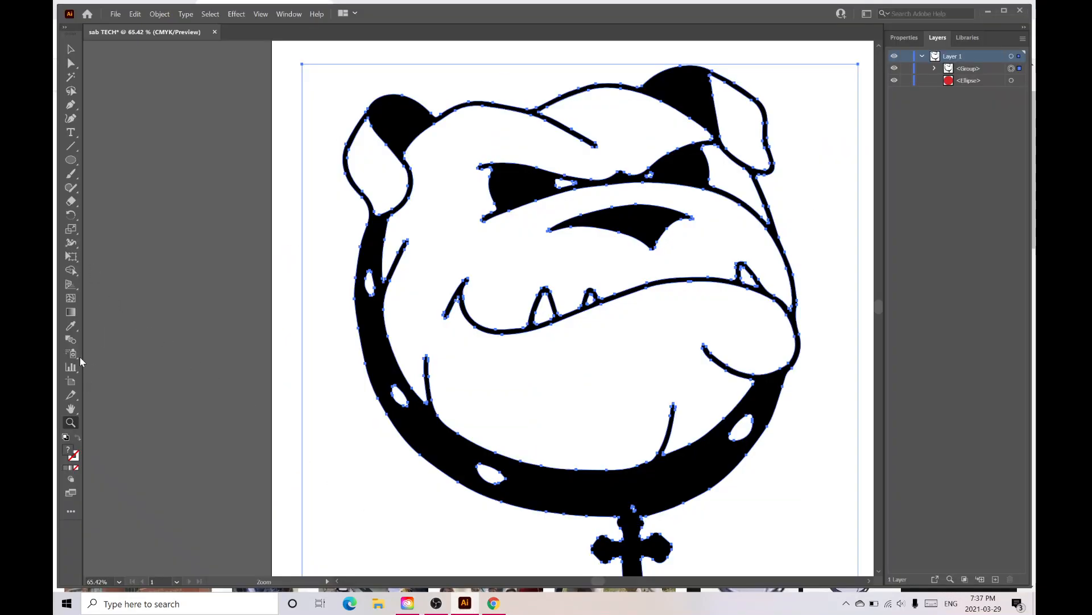
# Step: Fill the traced bulldog's outlines, collar and nose with red using the Live Paint Bucket
pyautogui.click(71, 313)
pyautogui.press('k')
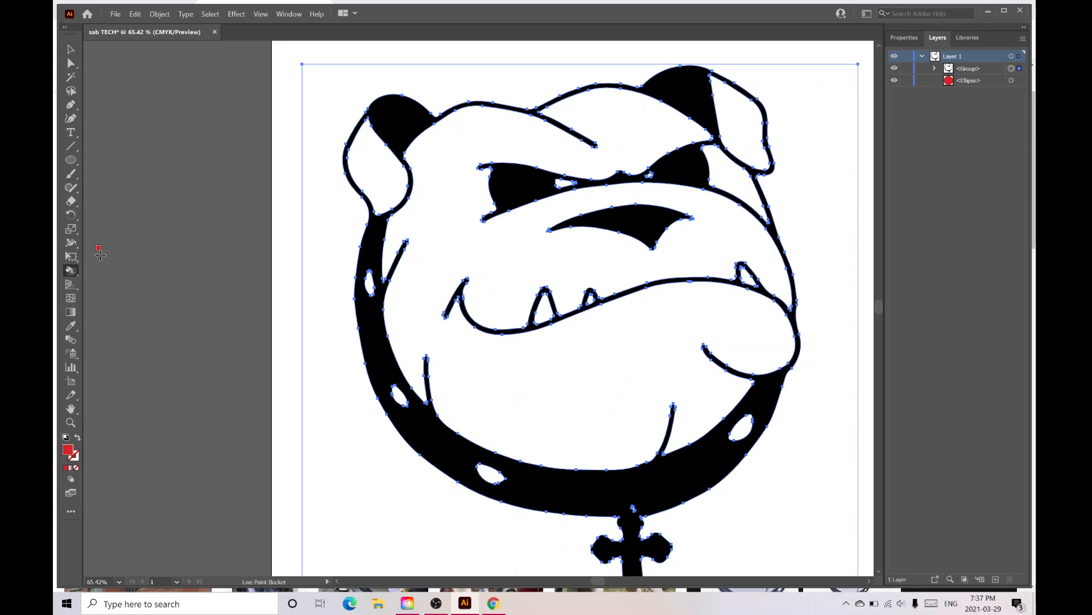
pyautogui.click(551, 494)
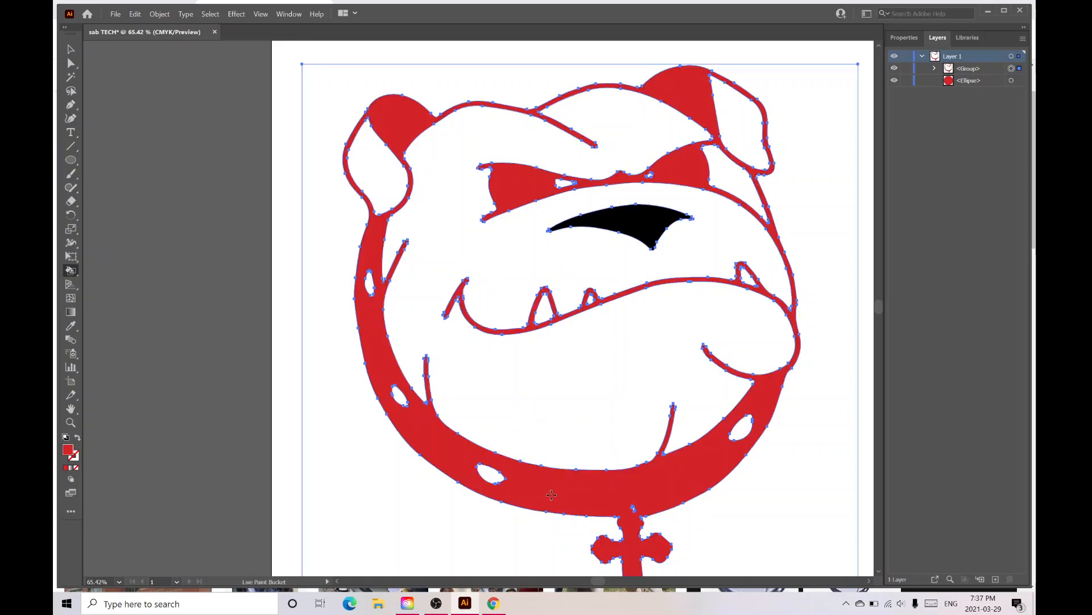
pyautogui.click(654, 221)
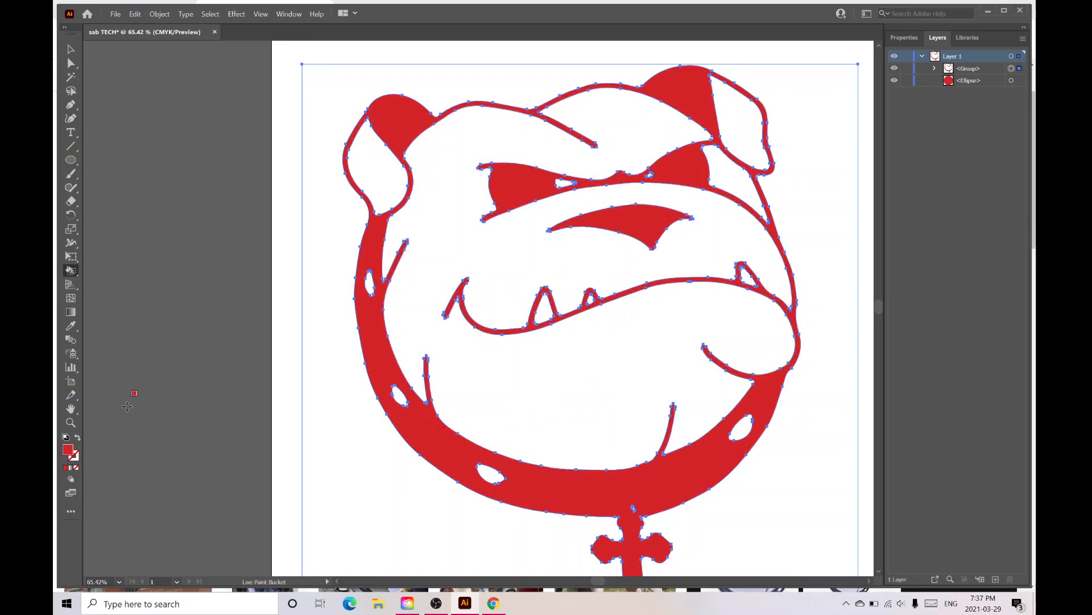
# Step: Set the fill colour to near-black, hex 0C0B0B, and repaint the bulldog's nose, outlines and collar with it
pyautogui.doubleClick(68, 450)
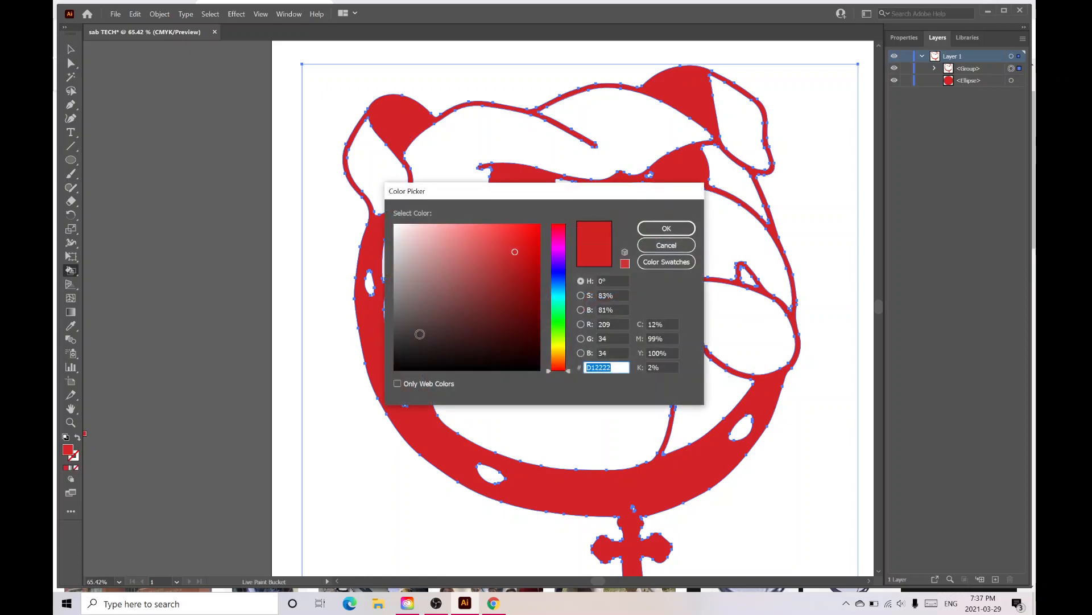
pyautogui.click(406, 363)
pyautogui.click(667, 227)
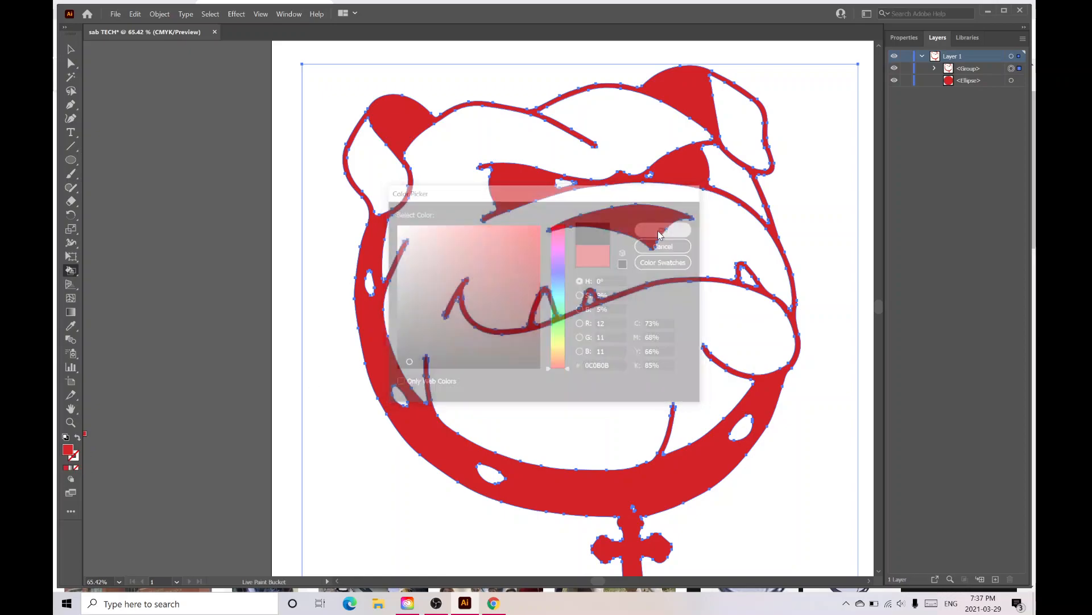
pyautogui.click(629, 219)
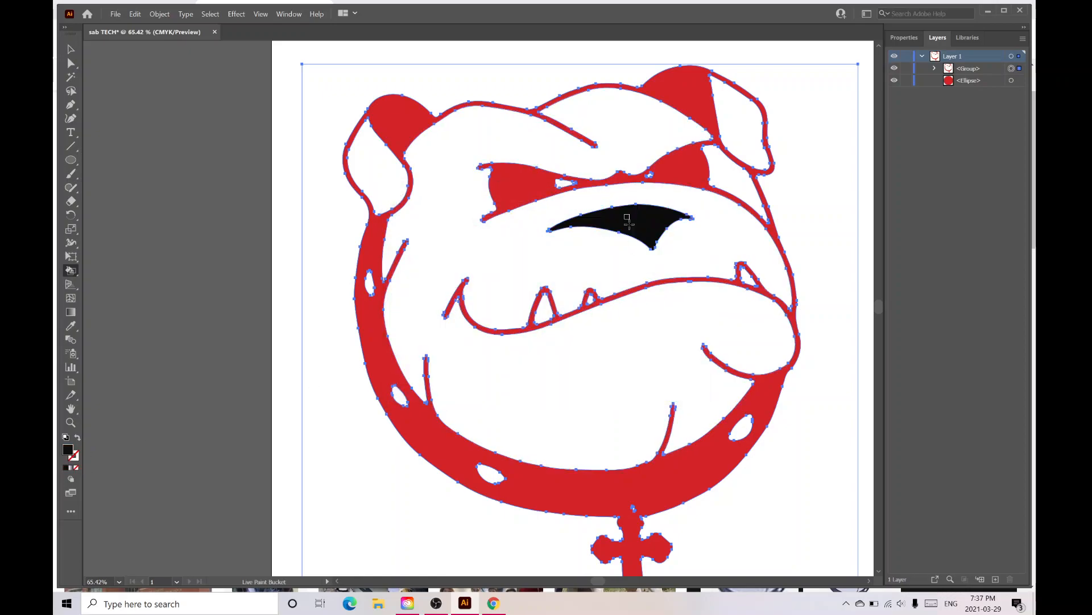
pyautogui.click(692, 91)
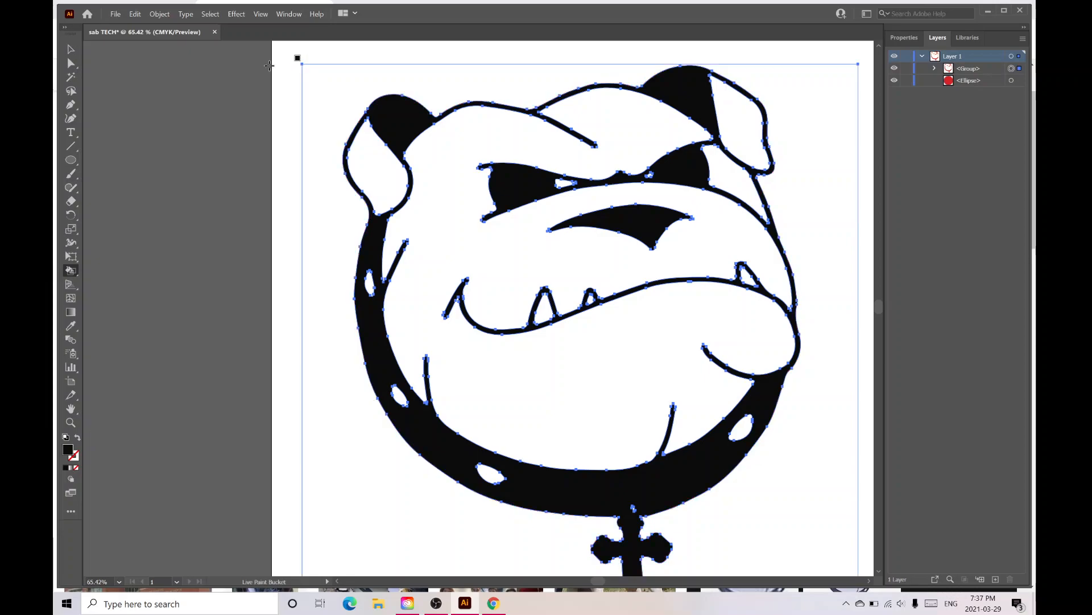
# Step: Scale the traced bulldog group down to about half the circle's width and move it to the centre of the red circle
pyautogui.click(71, 49)
pyautogui.moveTo(302, 64); pyautogui.dragTo(614, 377)
pyautogui.moveTo(686, 452); pyautogui.dragTo(537, 285)
pyautogui.moveTo(453, 203); pyautogui.dragTo(417, 171)
pyautogui.moveTo(517, 256); pyautogui.dragTo(541, 285)
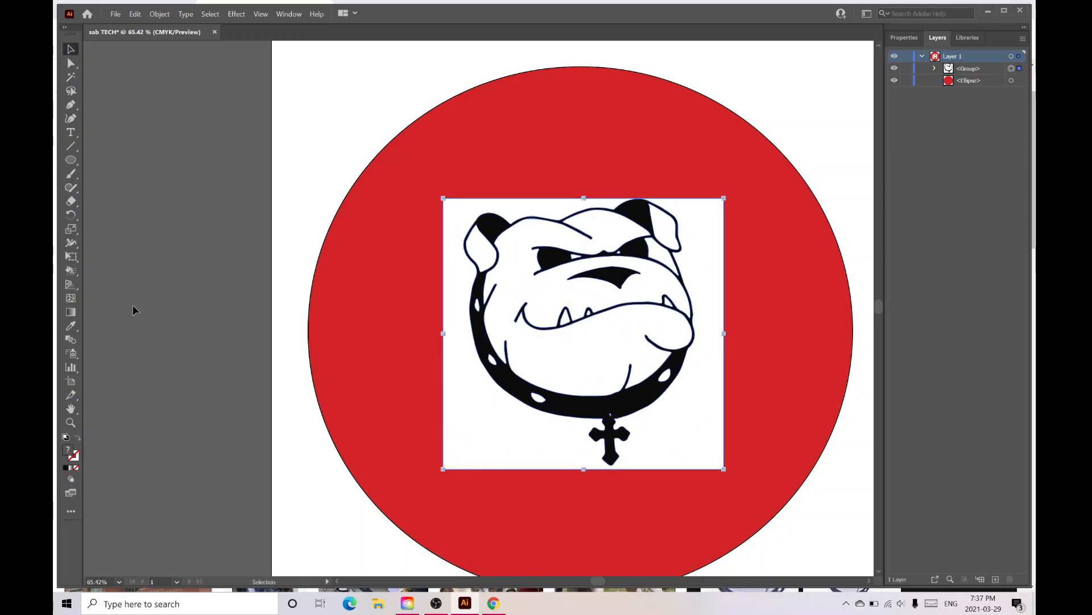
# Step: Draw an open, unfilled four-point arc below the bulldog with the Curvature tool, following the lower inside of the red circle
pyautogui.click(74, 120)
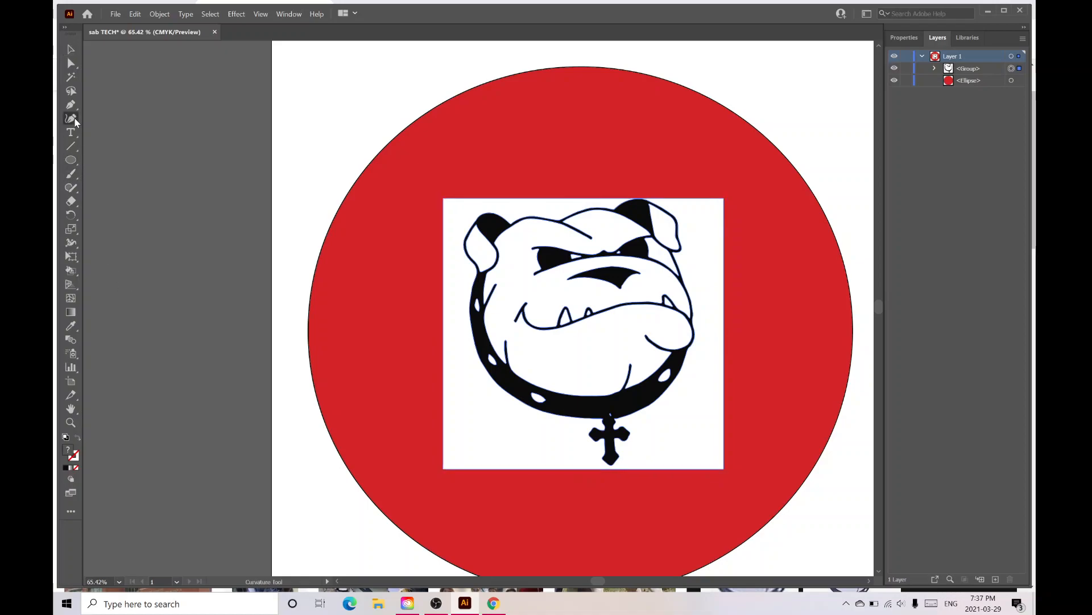
pyautogui.click(385, 417)
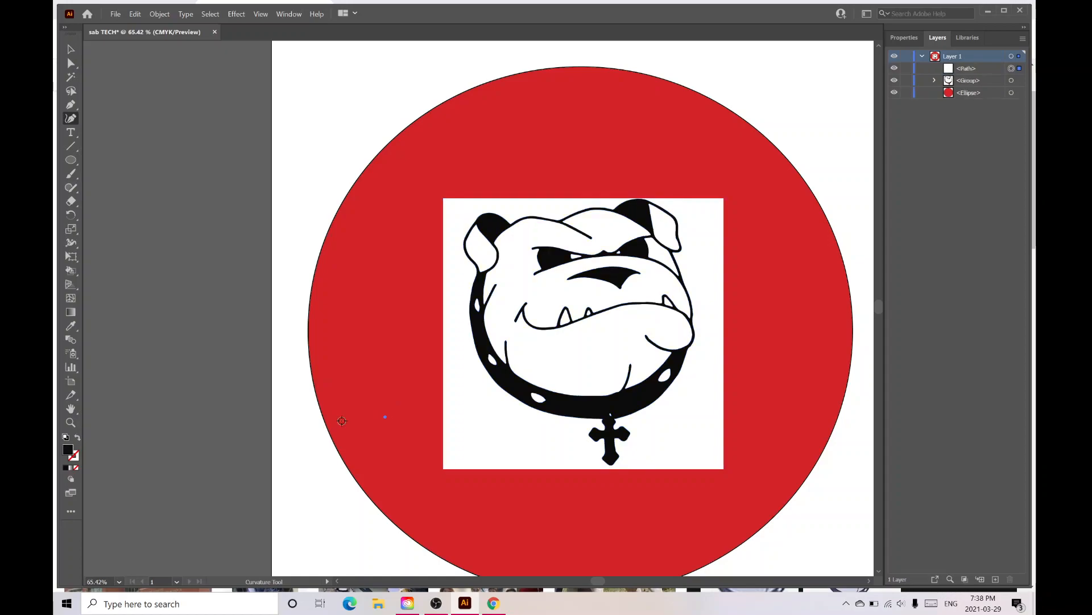
pyautogui.doubleClick(69, 450)
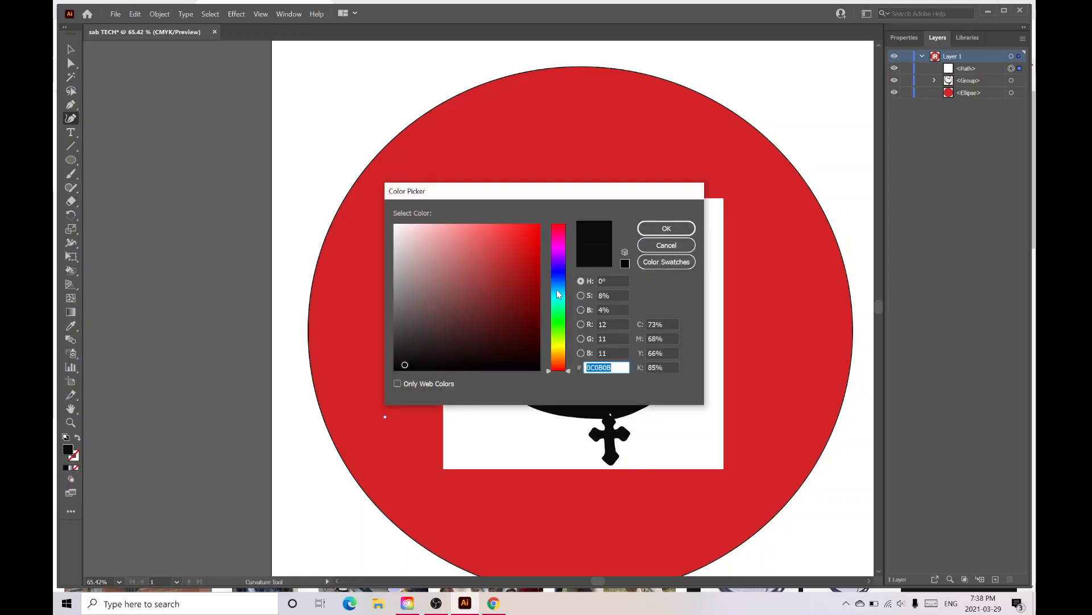
pyautogui.click(666, 245)
pyautogui.click(76, 467)
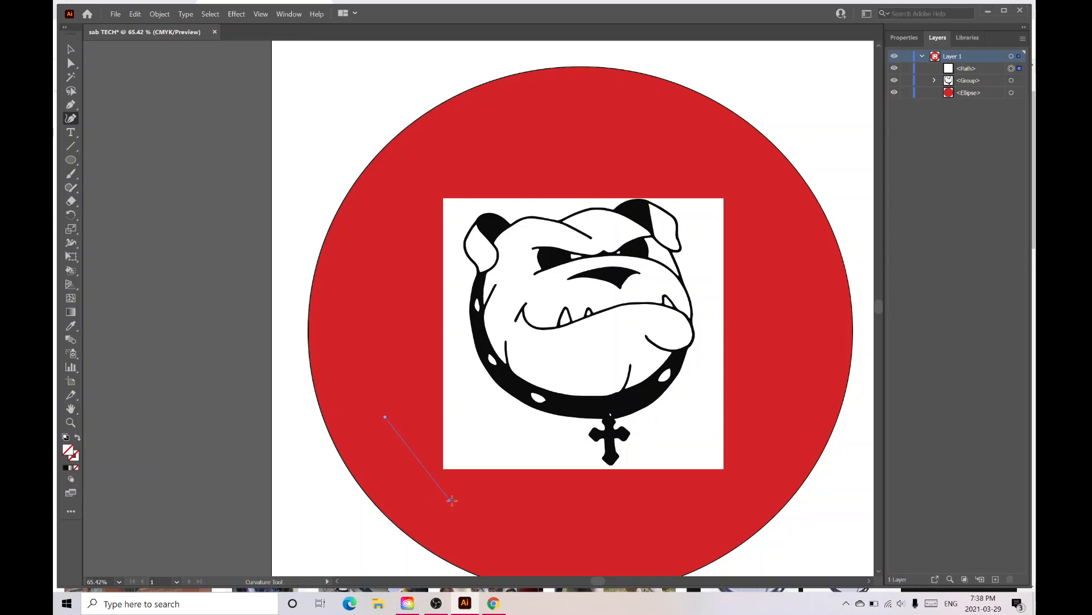
pyautogui.click(478, 514)
pyautogui.click(692, 519)
pyautogui.click(793, 390)
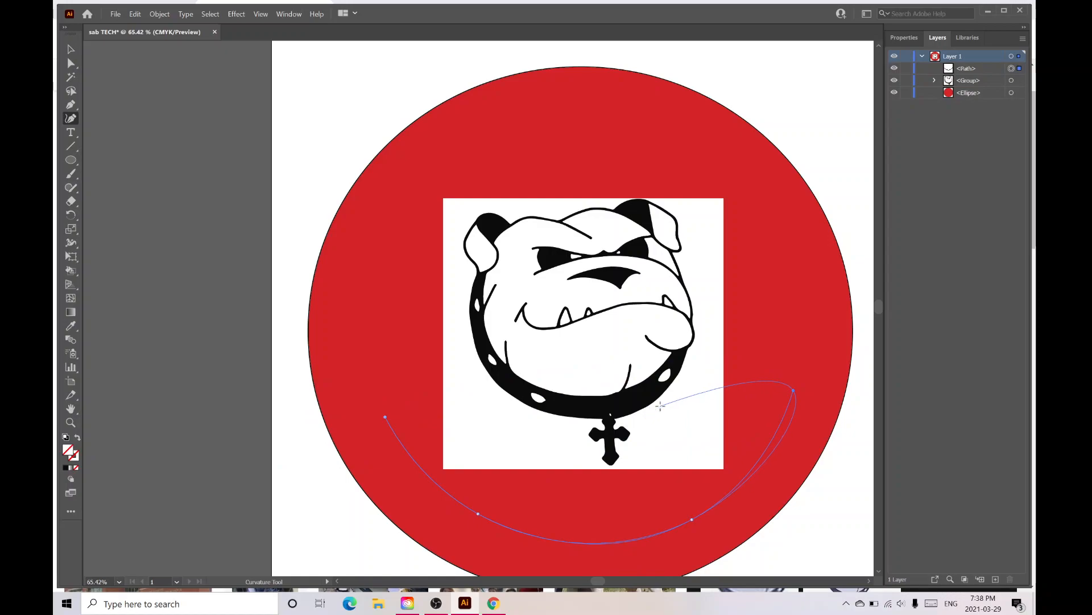
pyautogui.press('Escape')
# Step: Try placing vertical type along the arc below the bulldog, and undo it
pyautogui.click(71, 132)
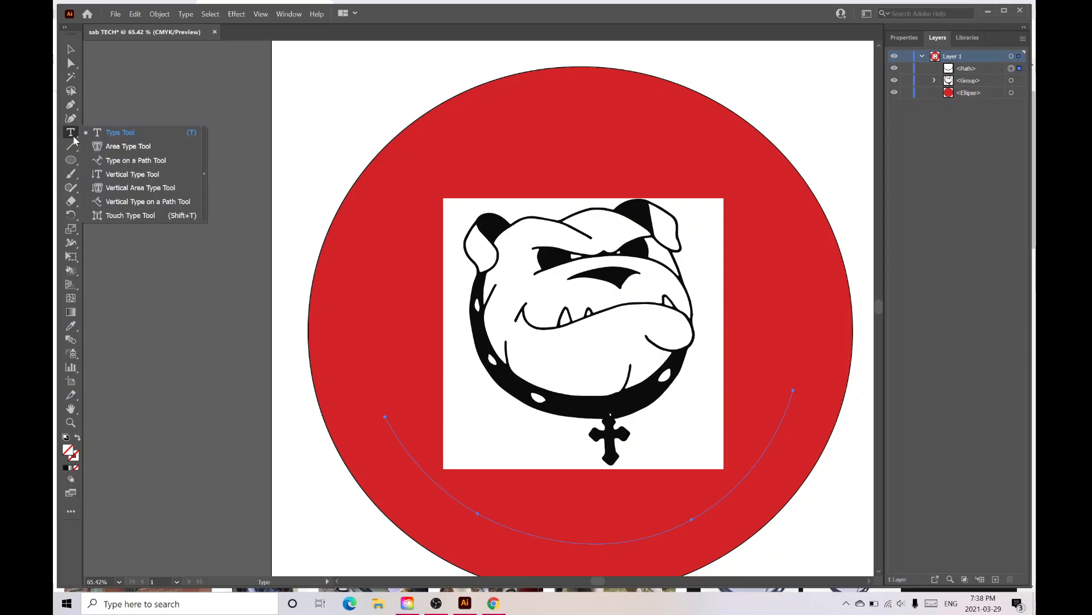
pyautogui.click(153, 206)
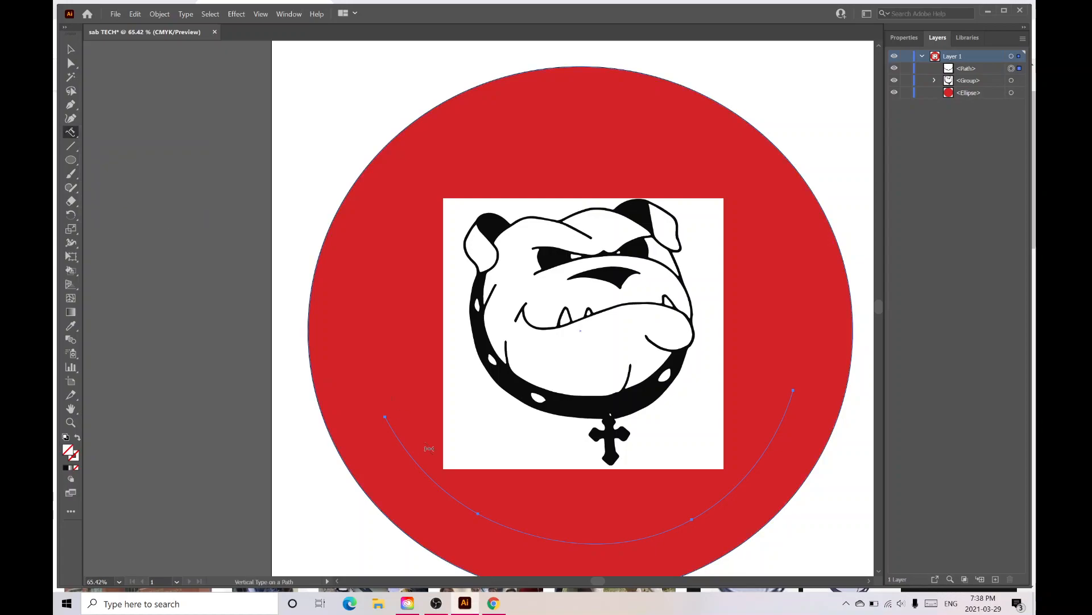
pyautogui.click(413, 454)
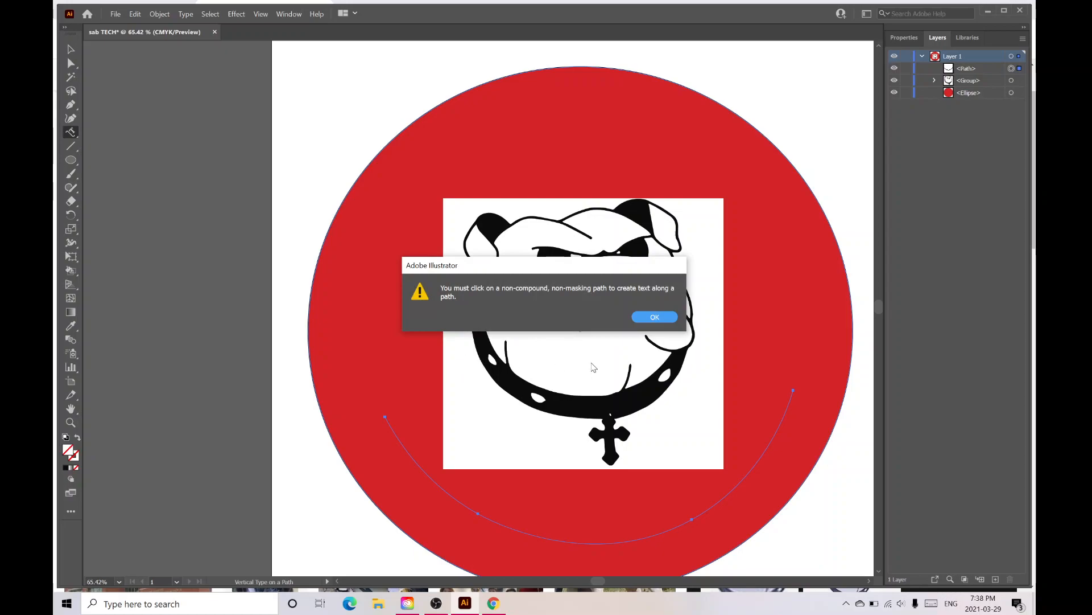
pyautogui.click(655, 317)
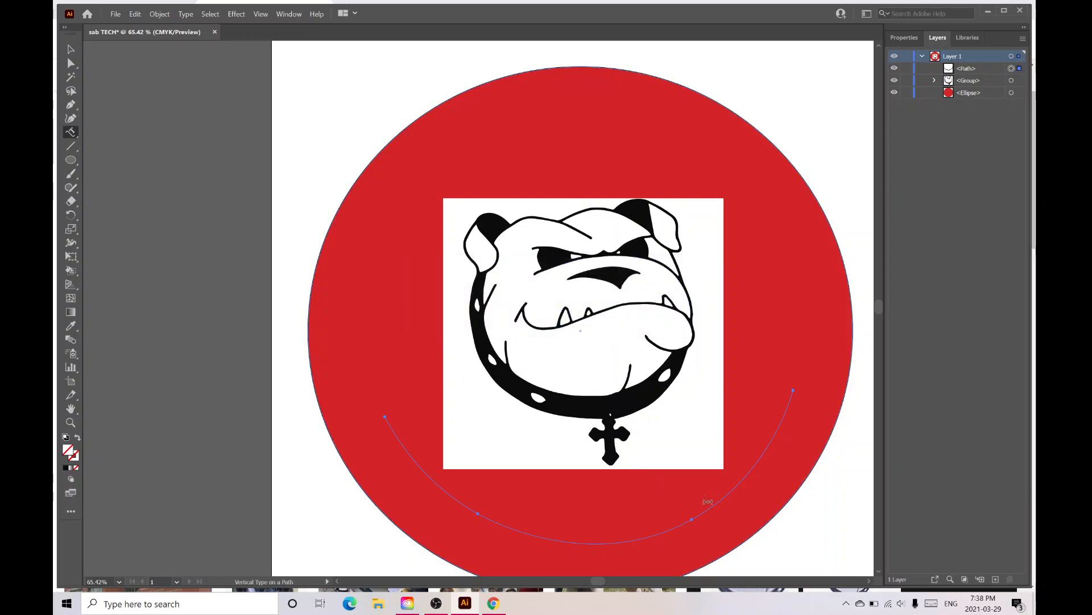
pyautogui.click(713, 506)
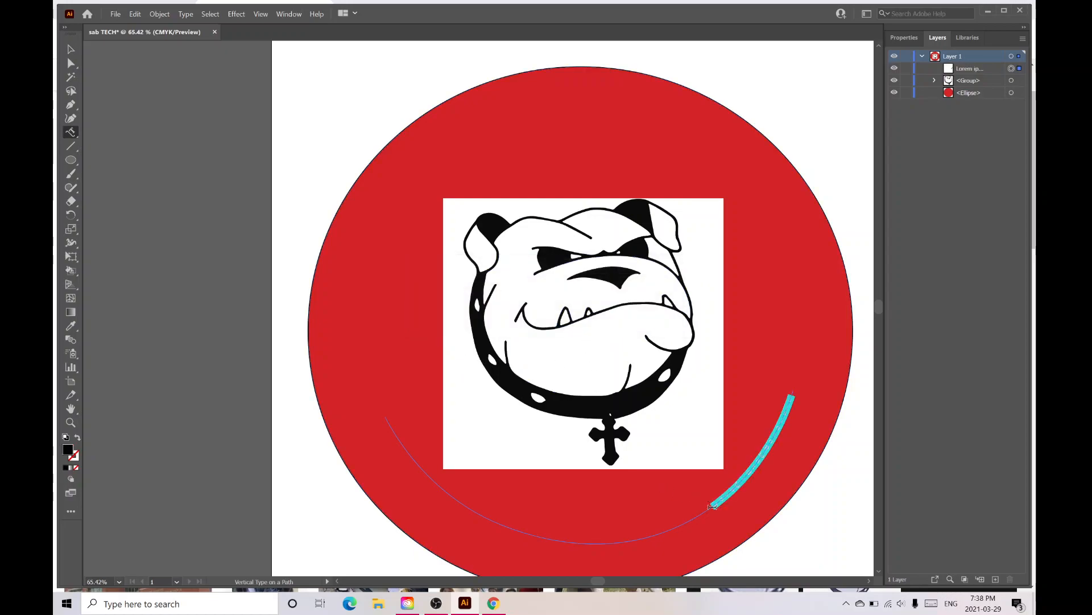
pyautogui.click(629, 538)
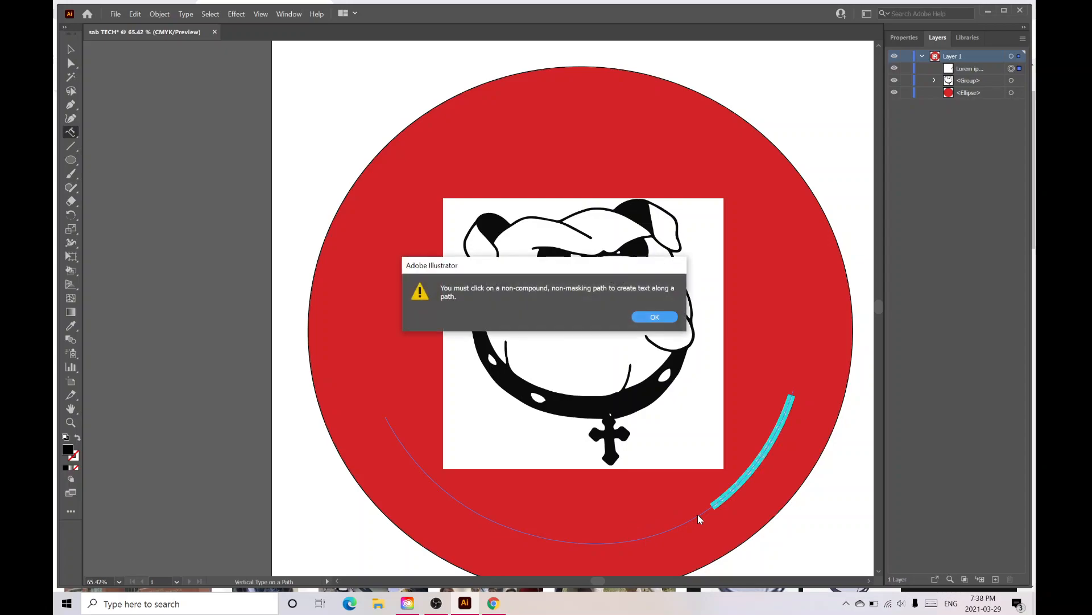
pyautogui.click(655, 316)
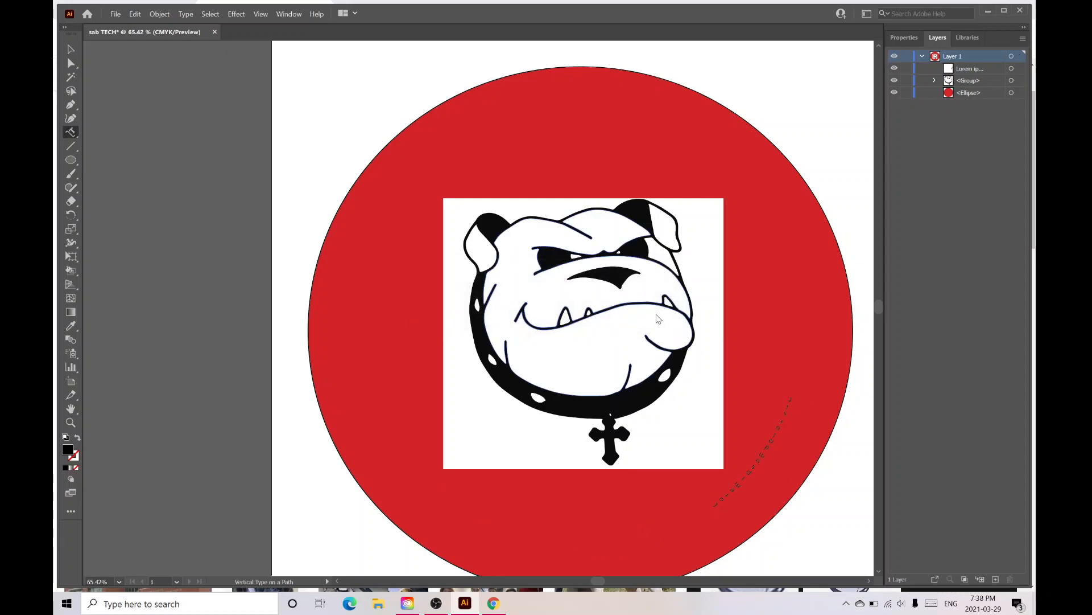
pyautogui.keyDown('ctrl'); pyautogui.click(784, 418); pyautogui.keyUp('ctrl')
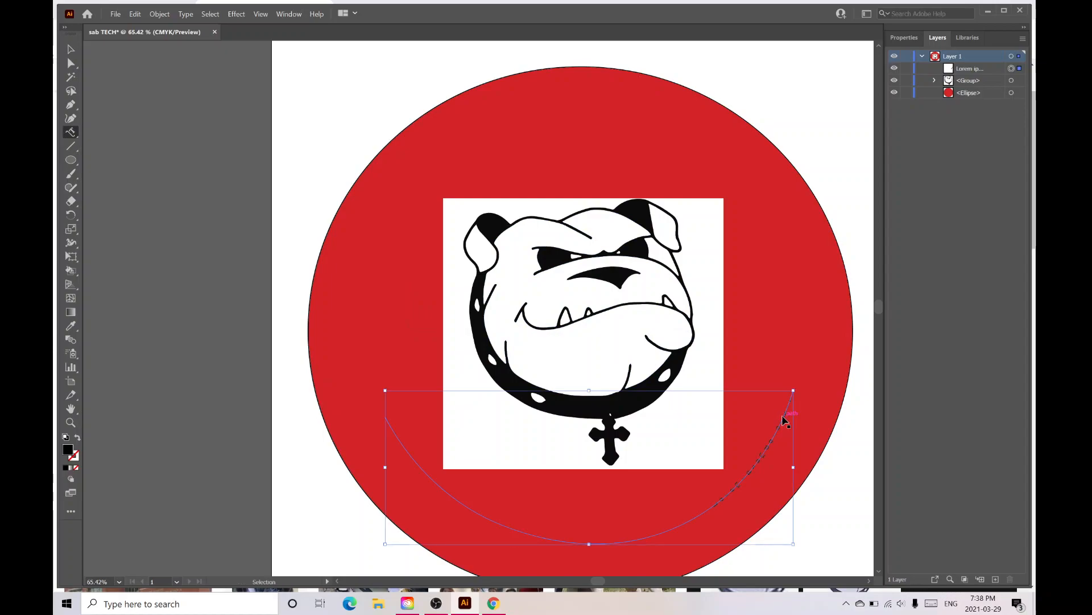
pyautogui.press('v')
pyautogui.click(776, 429)
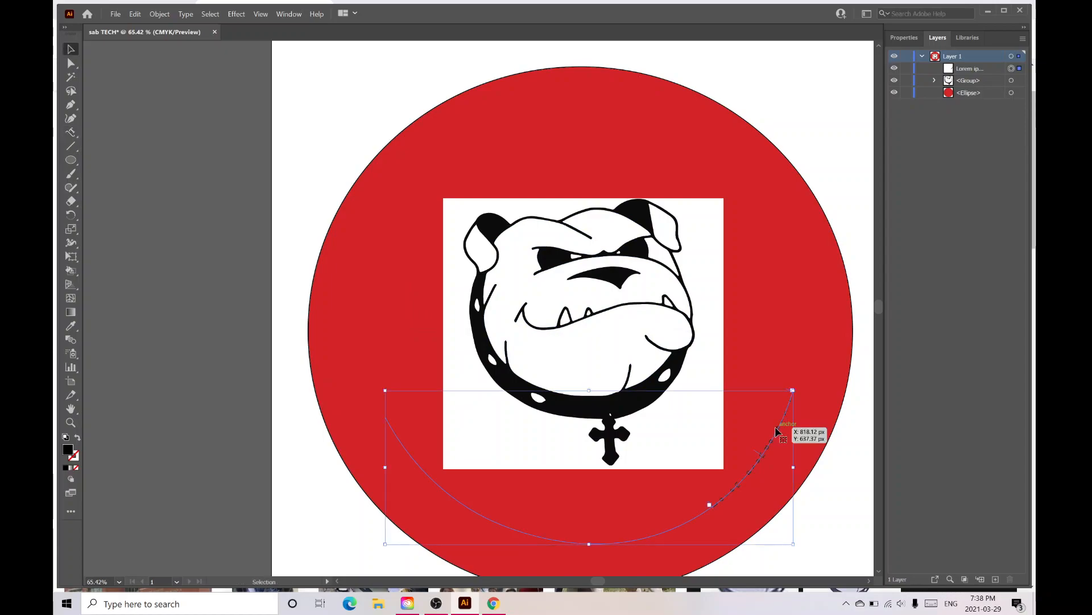
pyautogui.hotkey('ctrl', 'z')
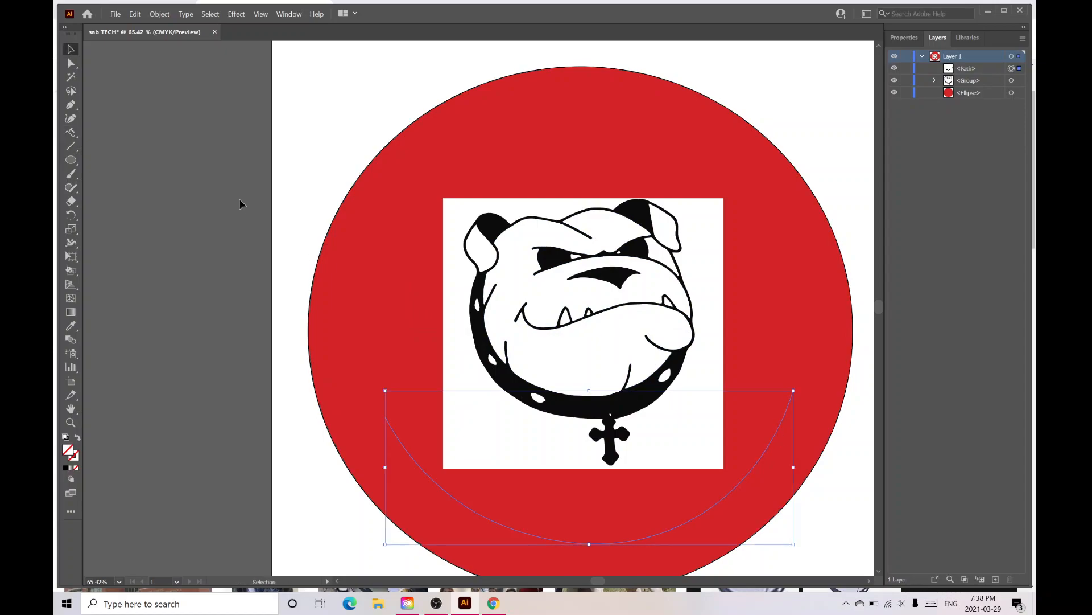
# Step: Place placeholder text along the arc below the bulldog with the Type on a Path tool and select all of it
pyautogui.click(71, 133)
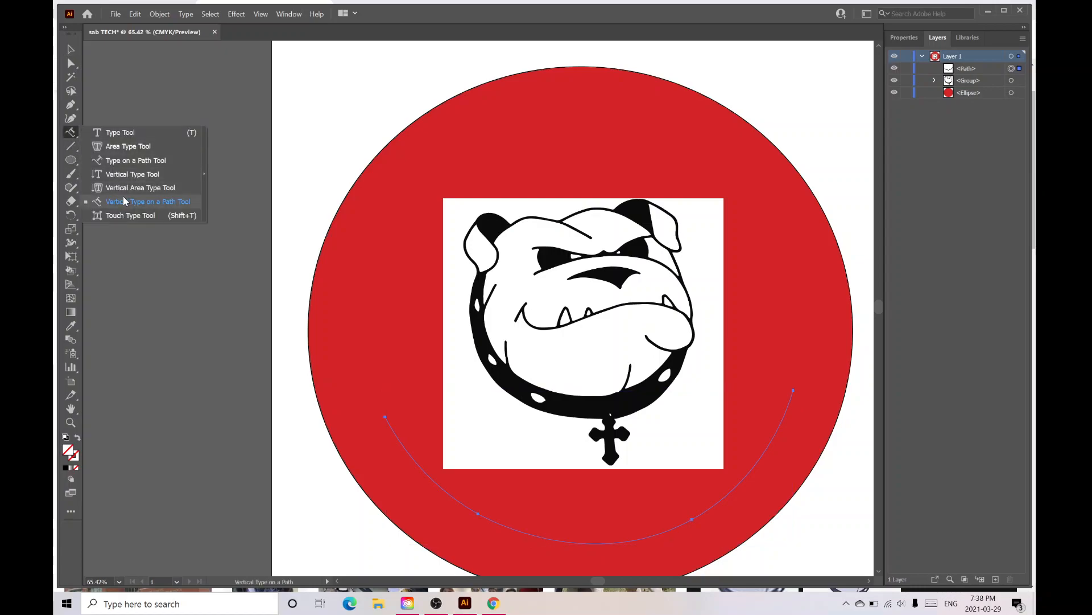
pyautogui.click(128, 160)
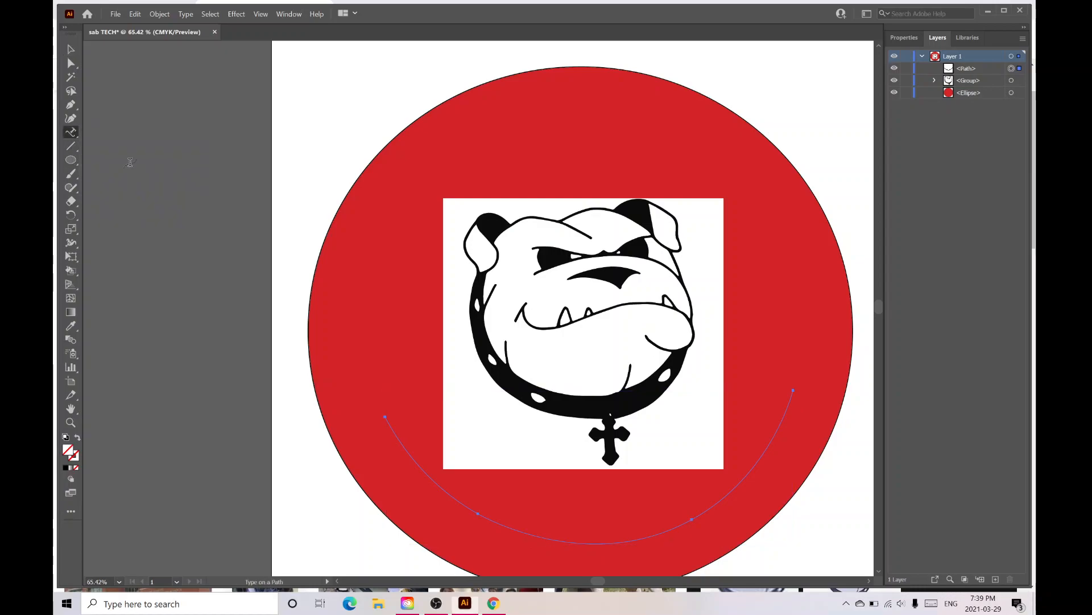
pyautogui.click(392, 433)
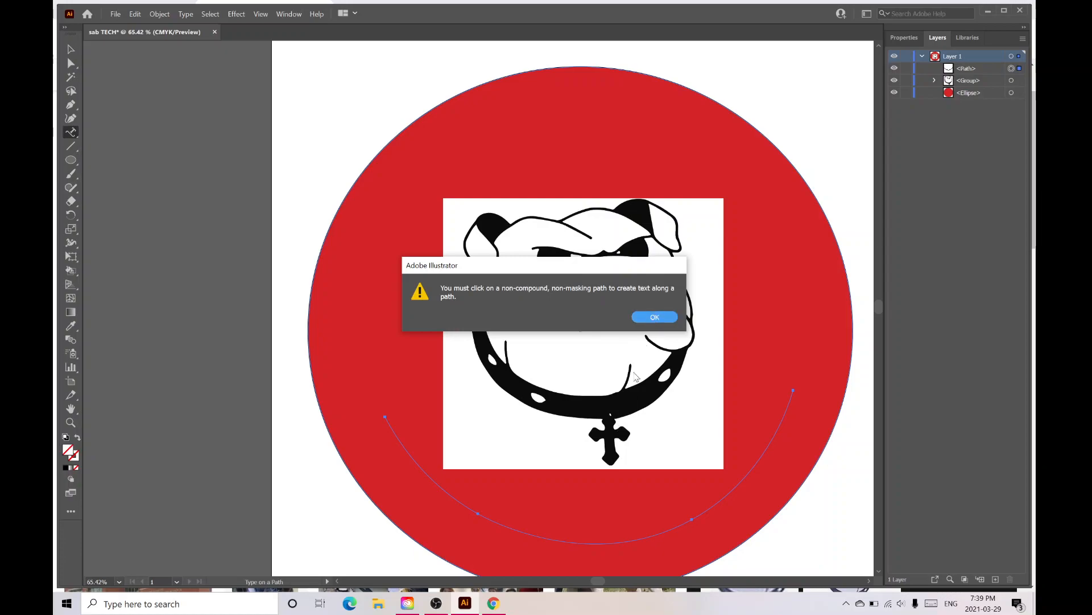
pyautogui.click(654, 317)
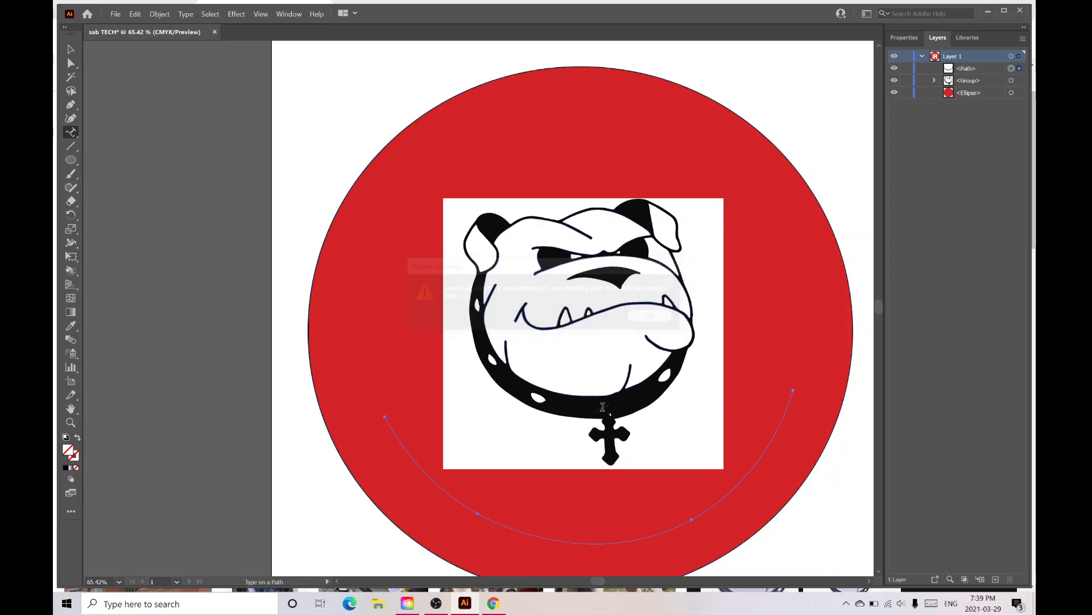
pyautogui.click(538, 535)
pyautogui.click(516, 530)
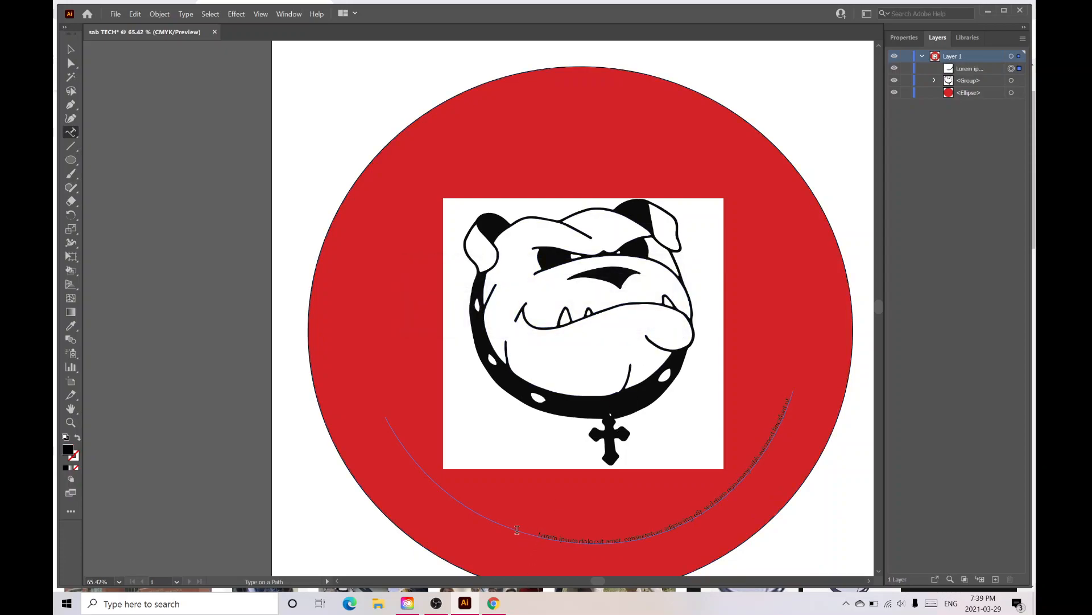
pyautogui.moveTo(531, 535); pyautogui.dragTo(815, 391)
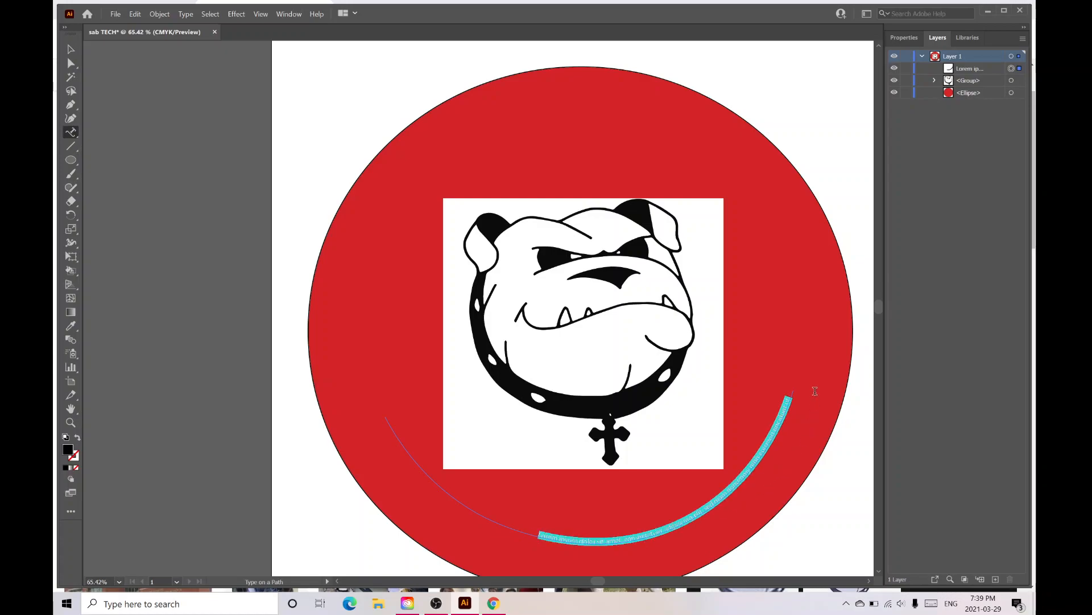
# Step: Set the font size of the selected path text to 53 pt
pyautogui.click(912, 38)
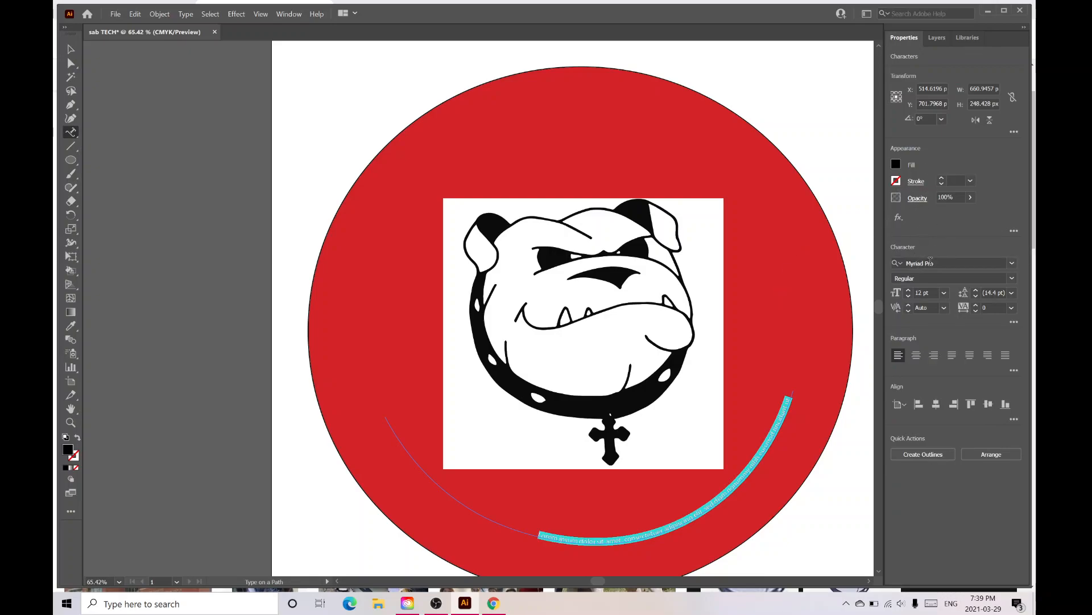
pyautogui.click(909, 293)
pyautogui.click(909, 293)
pyautogui.click(909, 293)
pyautogui.click(909, 293)
pyautogui.click(908, 293)
pyautogui.click(909, 293)
pyautogui.click(908, 293)
pyautogui.click(909, 293)
pyautogui.click(909, 293)
pyautogui.click(909, 293)
pyautogui.click(908, 293)
pyautogui.click(908, 293)
pyautogui.click(909, 293)
pyautogui.click(908, 293)
pyautogui.click(909, 293)
pyautogui.click(909, 293)
pyautogui.click(916, 264)
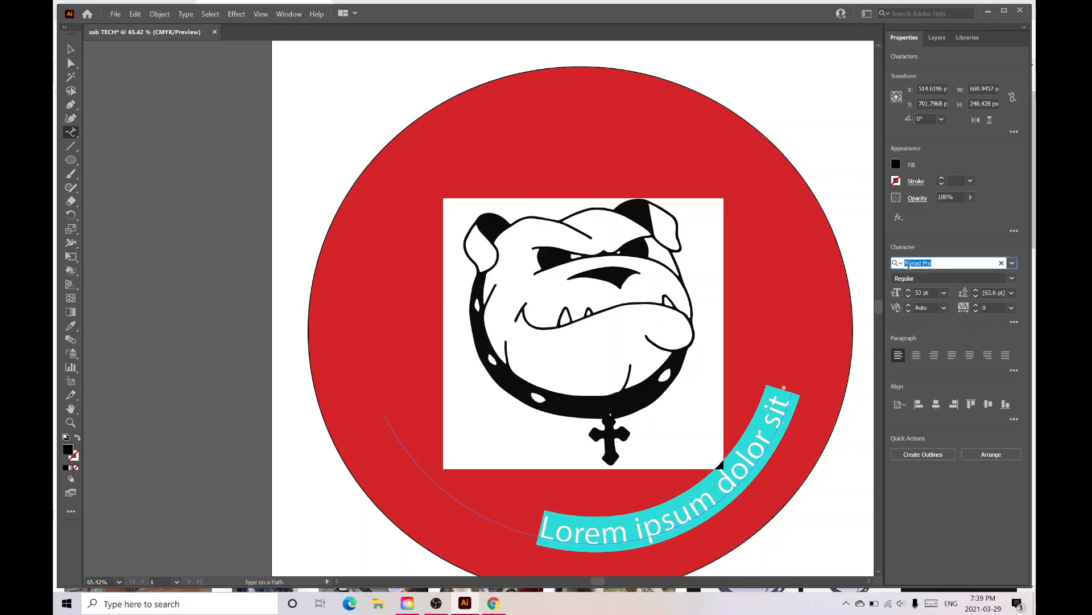
pyautogui.click(900, 263)
pyautogui.click(900, 265)
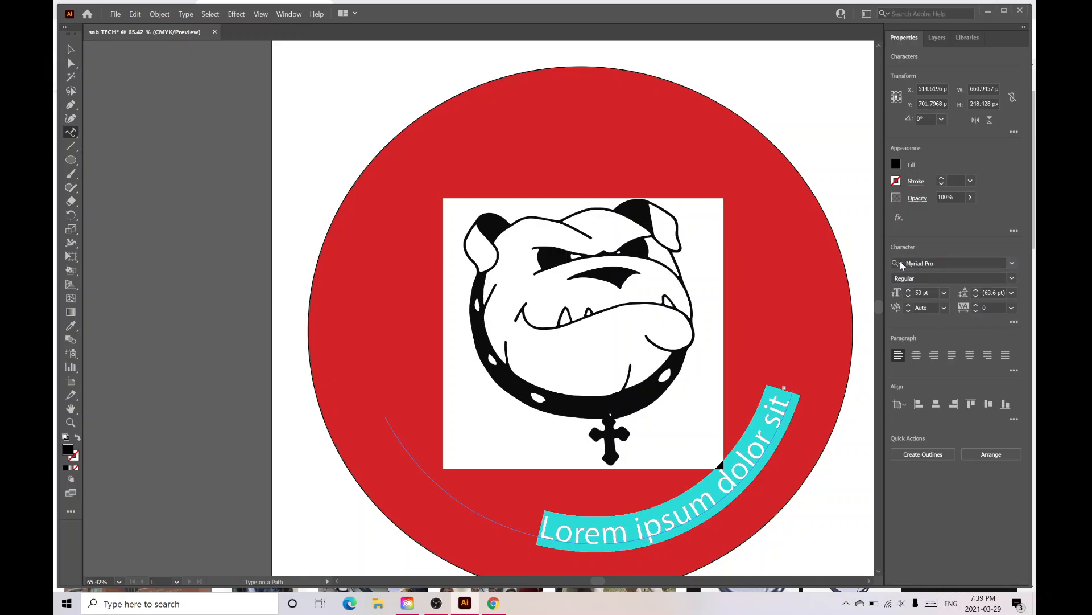
pyautogui.click(997, 279)
pyautogui.click(1015, 281)
pyautogui.click(915, 290)
# Step: Replace the placeholder text on the arc with "SAB Technolgy", keeping it left-aligned
pyautogui.write('sab')
pyautogui.press('BackSpace')
pyautogui.press('BackSpace')
pyautogui.press('BackSpace')
pyautogui.press('capslock')
pyautogui.write('SAB')
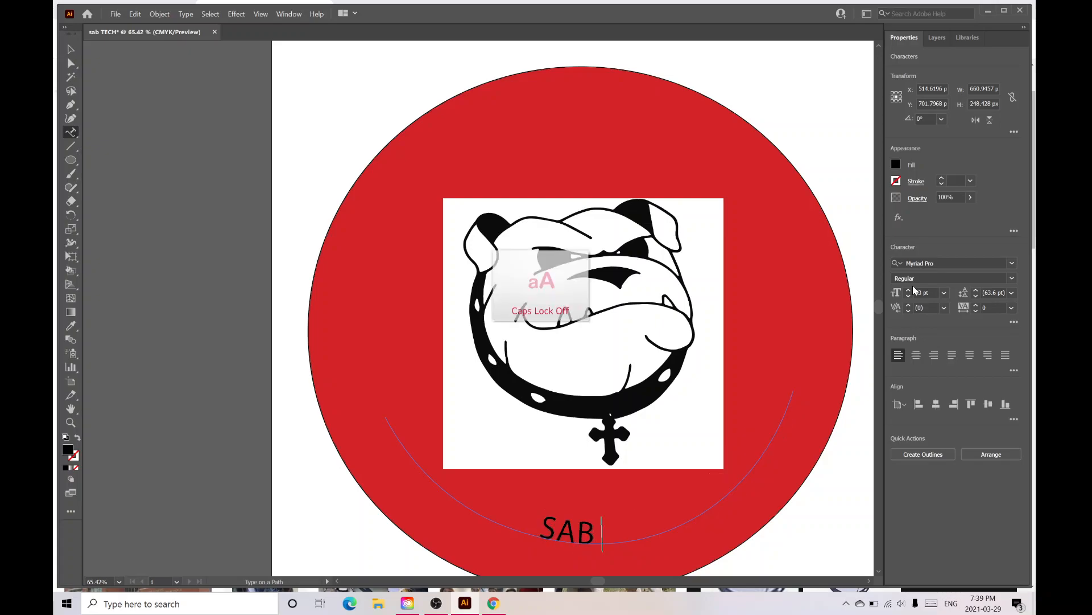
pyautogui.write(' Techn')
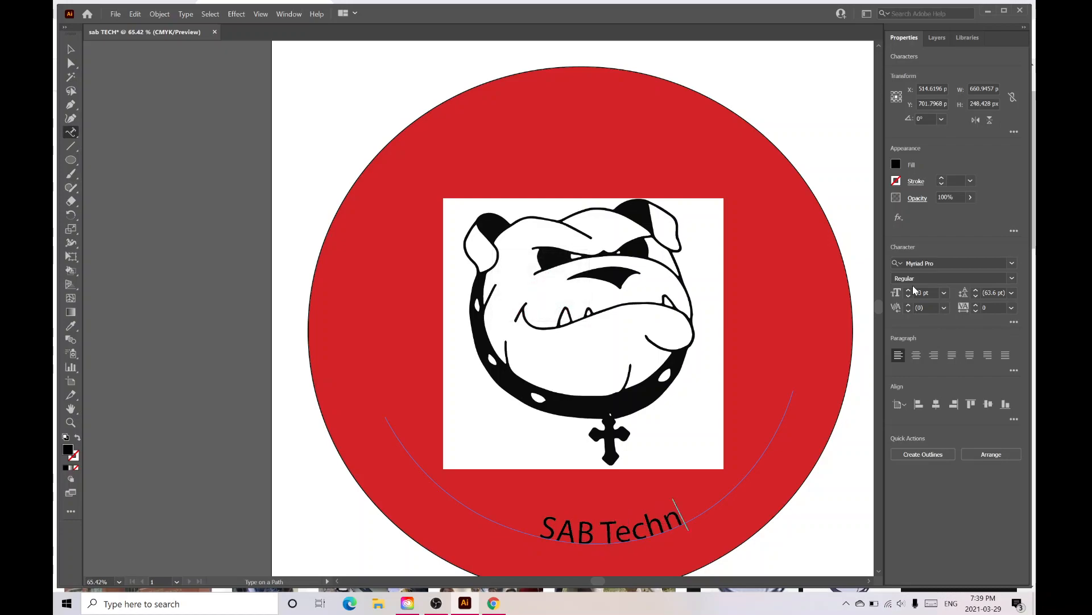
pyautogui.write('olgy')
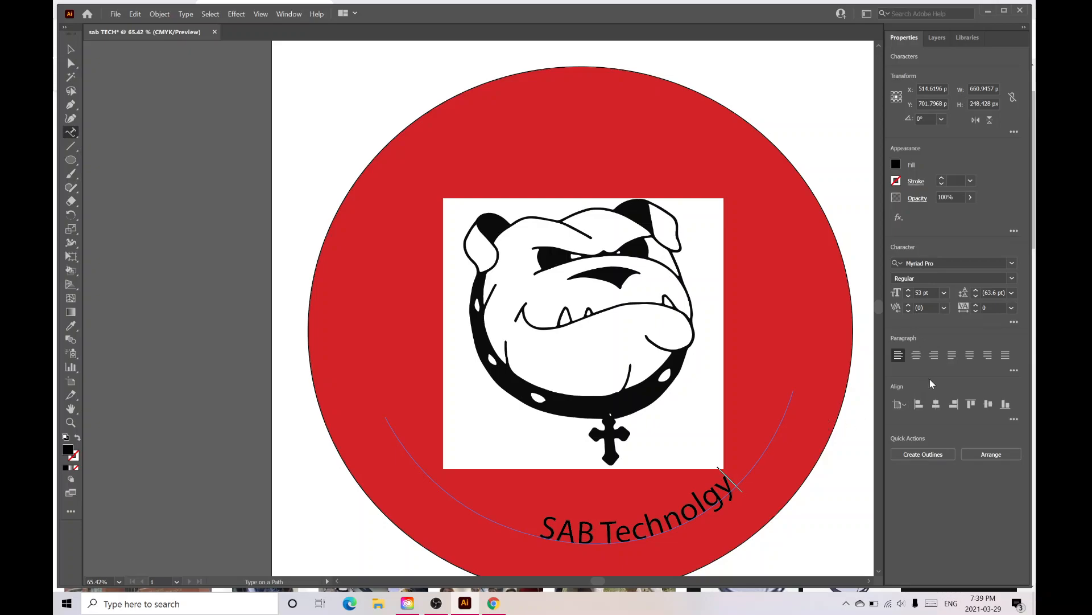
pyautogui.click(916, 355)
pyautogui.click(901, 357)
# Step: Examine the file formats offered for saving the sab TECH document, and close the save dialog without saving
pyautogui.click(116, 14)
pyautogui.click(134, 115)
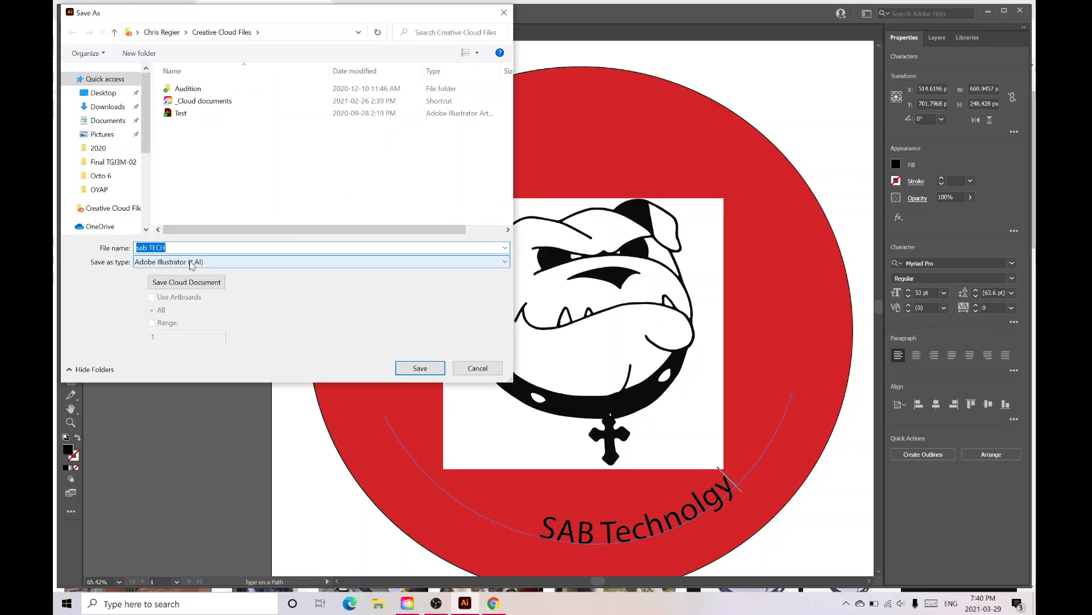
pyautogui.click(178, 262)
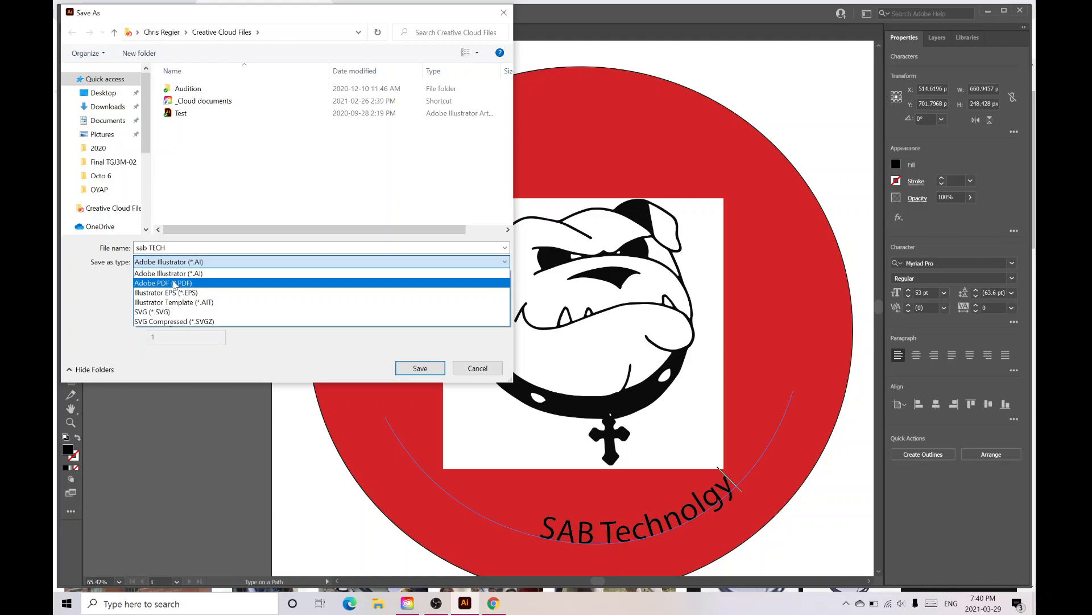
pyautogui.click(486, 366)
pyautogui.click(486, 366)
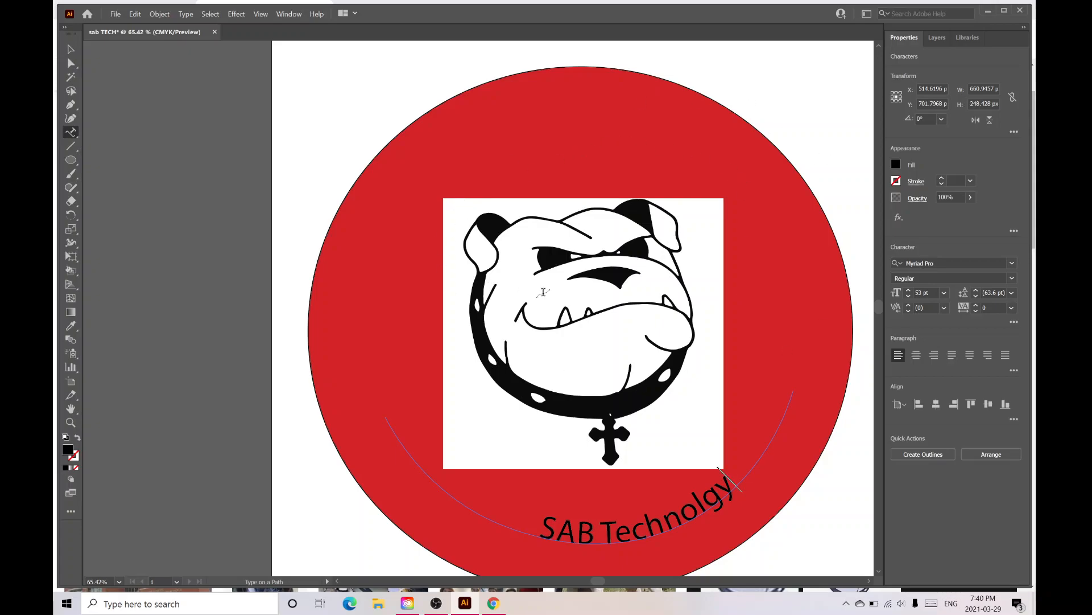
pyautogui.moveTo(432, 607)
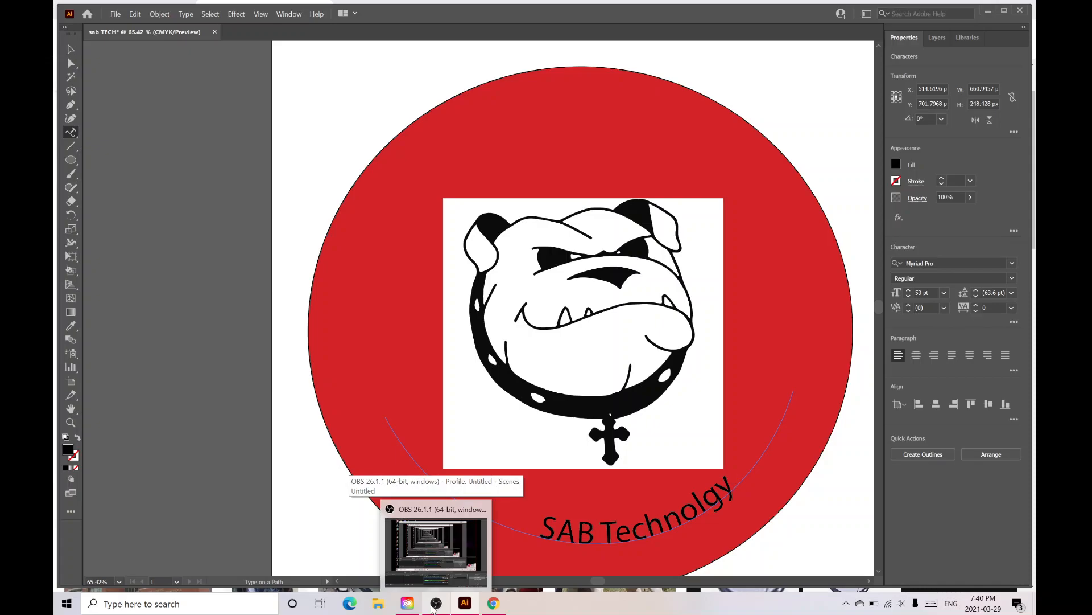
pyautogui.click(432, 608)
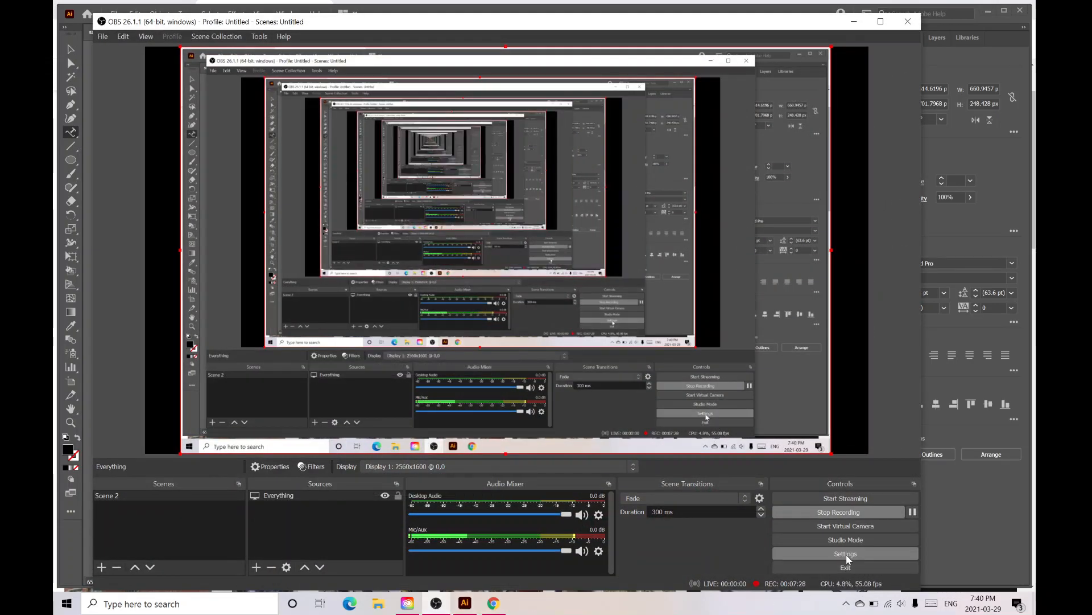